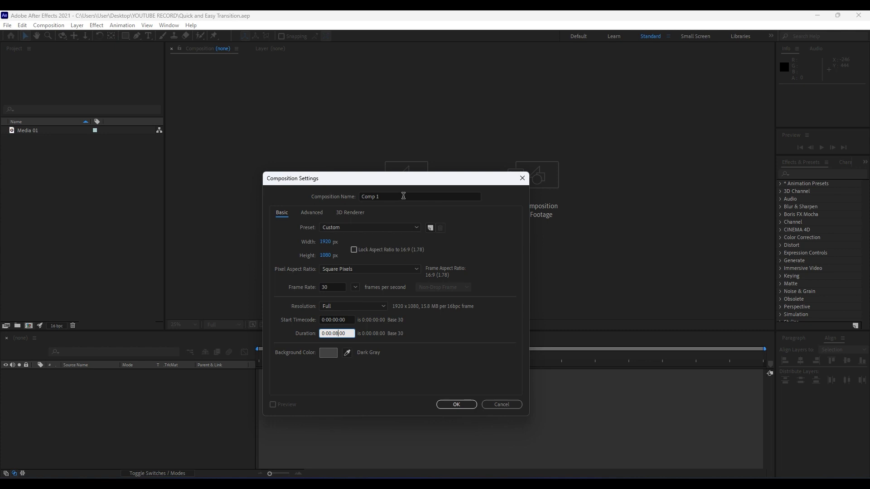
# Step: Name the new composition Transition and create it with its 1920 x 1080, 30 fps, 8-second settings
pyautogui.click(416, 197)
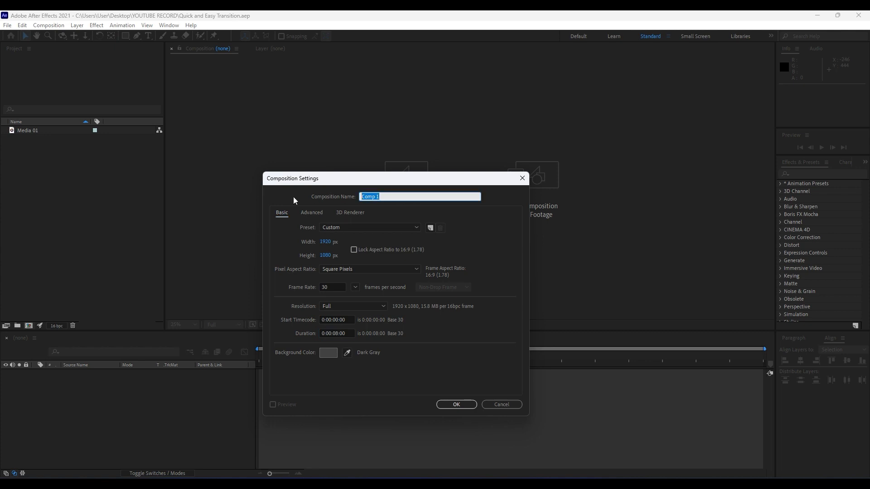
pyautogui.write('Transition')
pyautogui.click(456, 404)
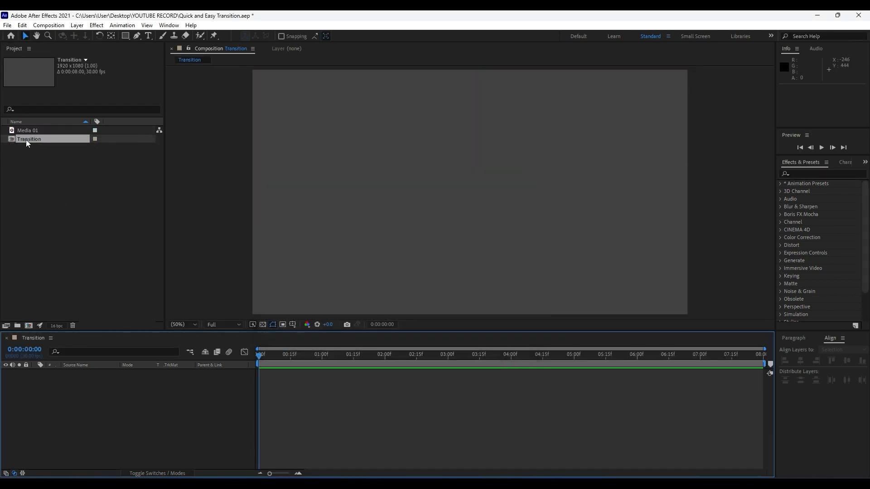
# Step: Add the Media 01 footage to the Transition composition as a layer and deselect it
pyautogui.click(37, 131)
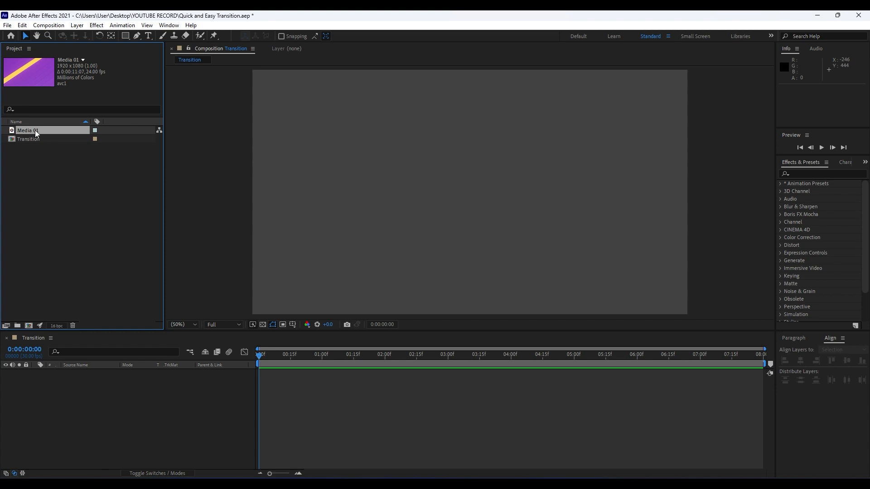
pyautogui.moveTo(34, 130); pyautogui.dragTo(136, 417)
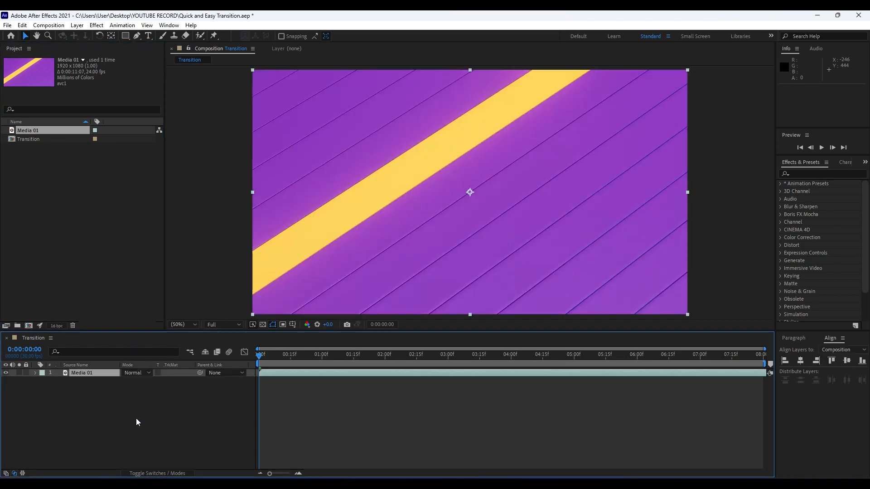
pyautogui.click(117, 415)
pyautogui.click(8, 25)
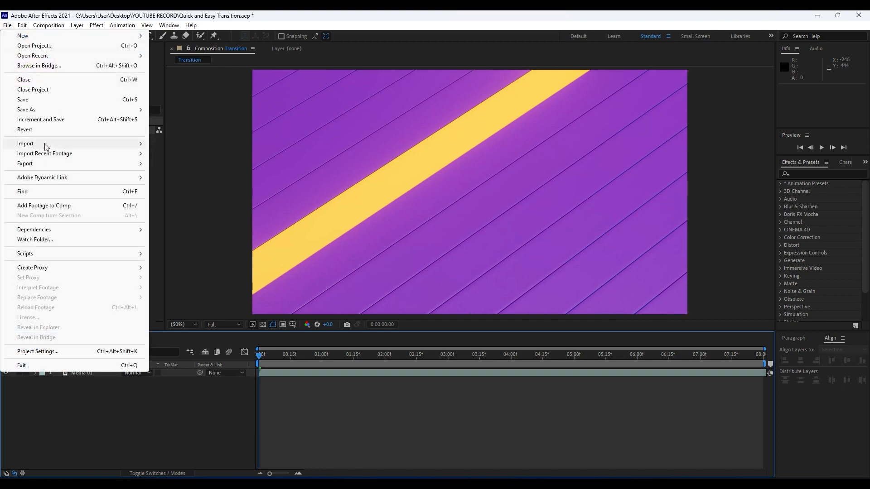
pyautogui.moveTo(44, 143)
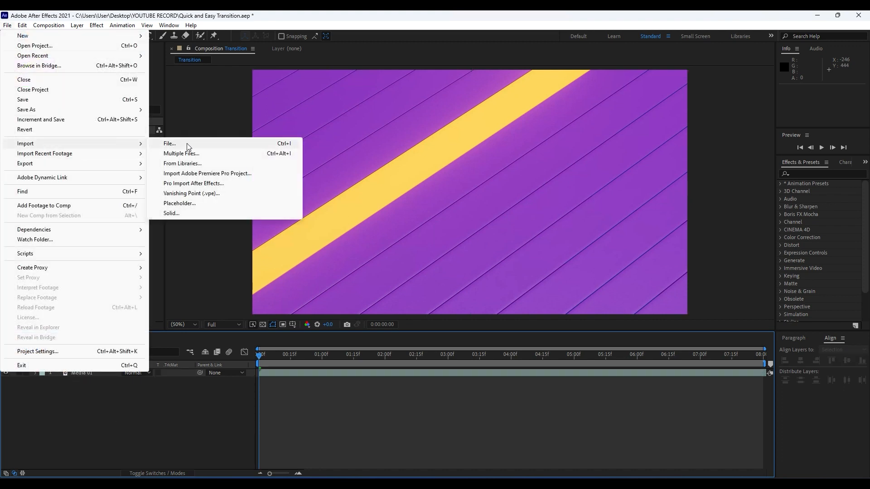
pyautogui.click(175, 400)
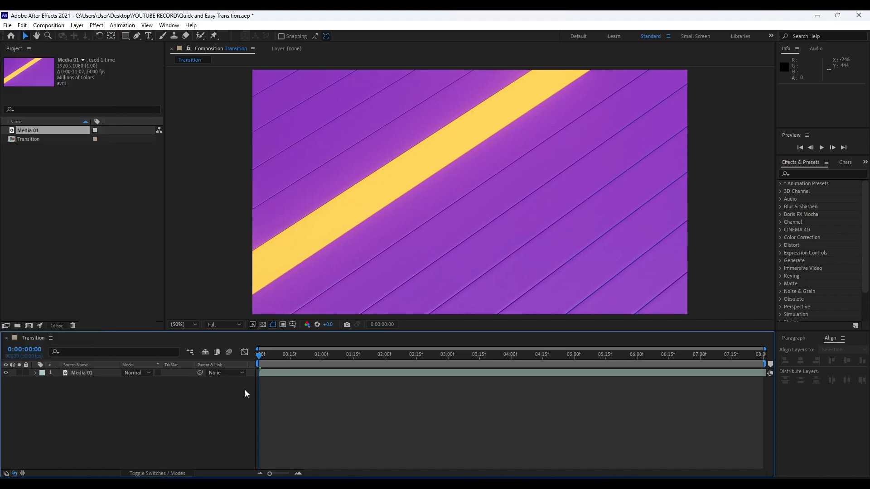
# Step: Create a black 1920 x 1080 solid named Matte above the Media 01 layer
pyautogui.rightClick(166, 417)
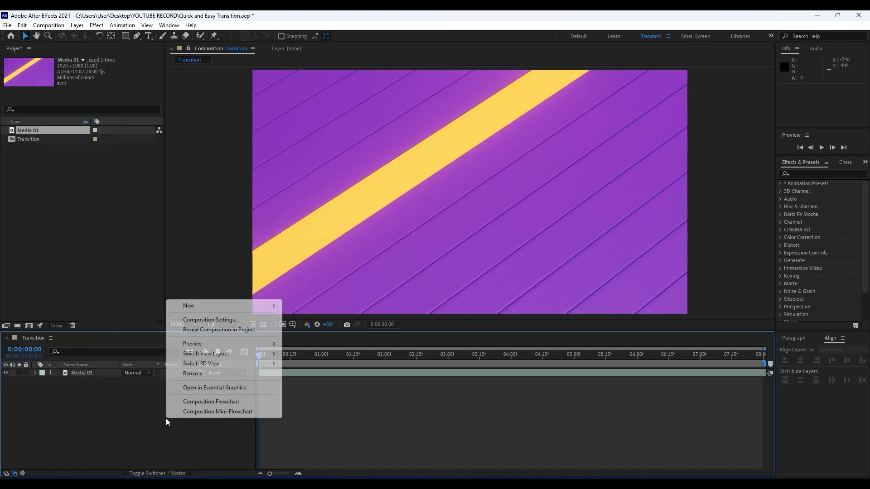
pyautogui.moveTo(248, 306)
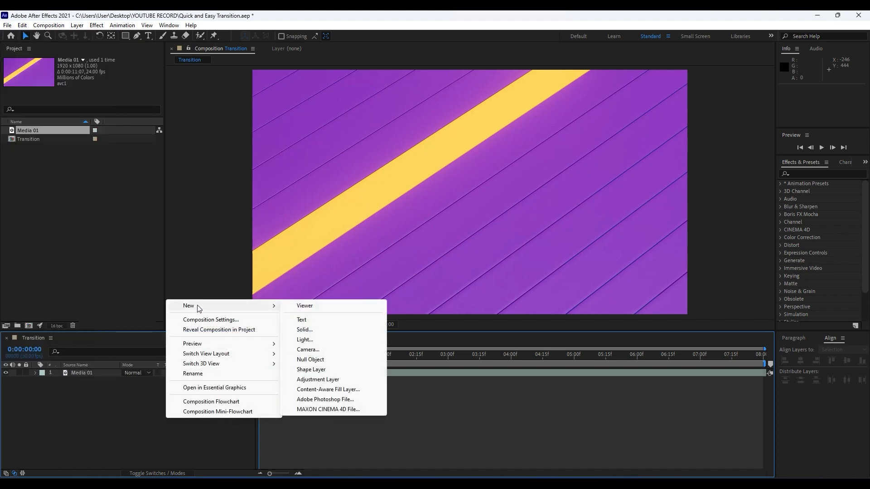
pyautogui.click(304, 330)
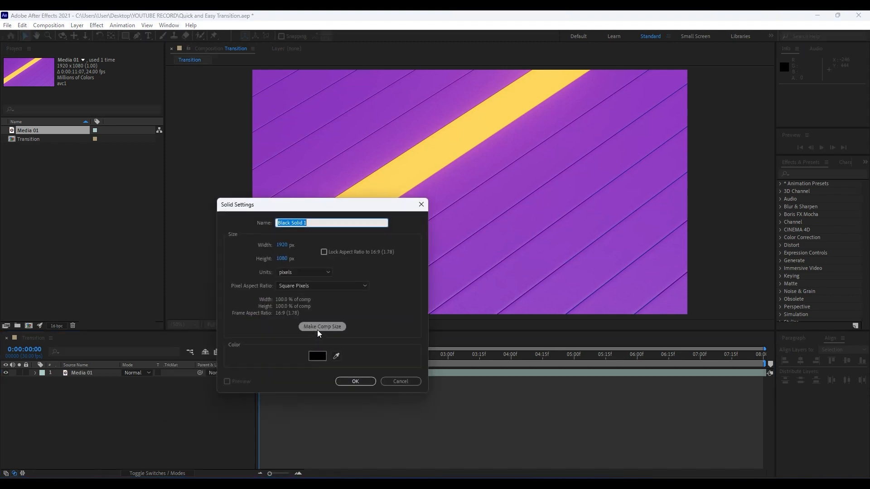
pyautogui.write('Matte')
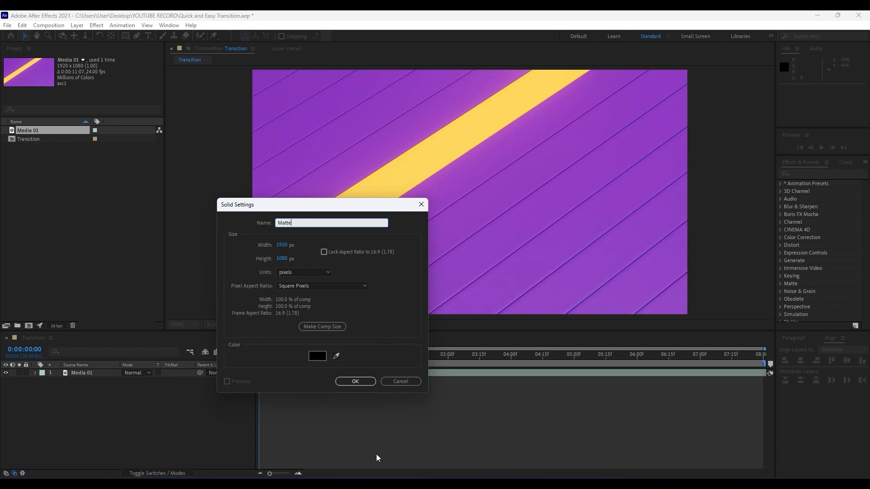
pyautogui.click(355, 381)
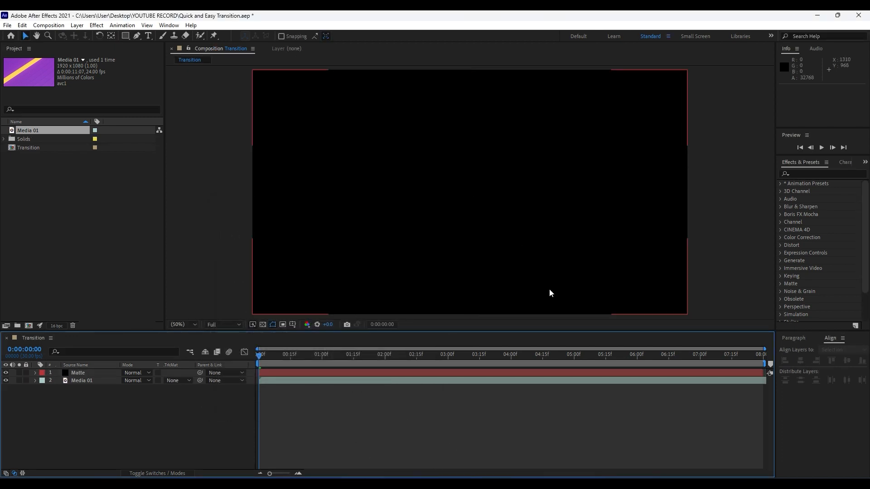
# Step: Search the effects for "radial" and apply Radial Wipe to the Matte layer
pyautogui.click(820, 173)
pyautogui.write('rad')
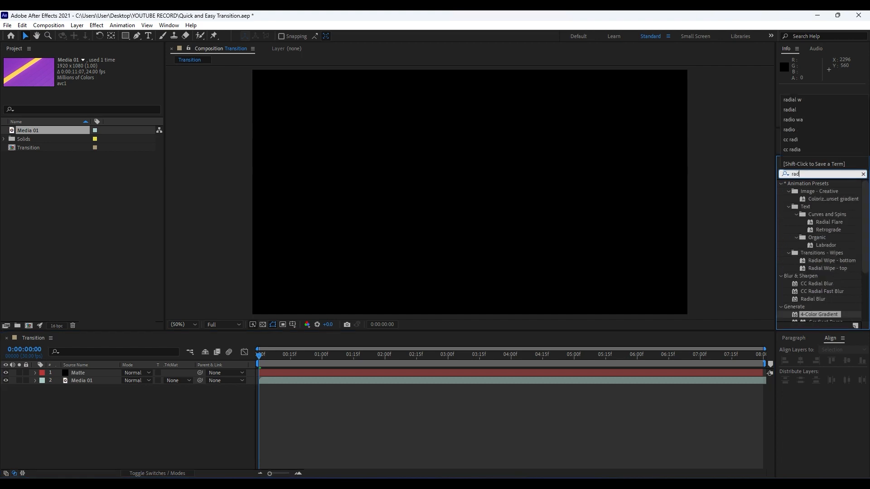
pyautogui.write('ial')
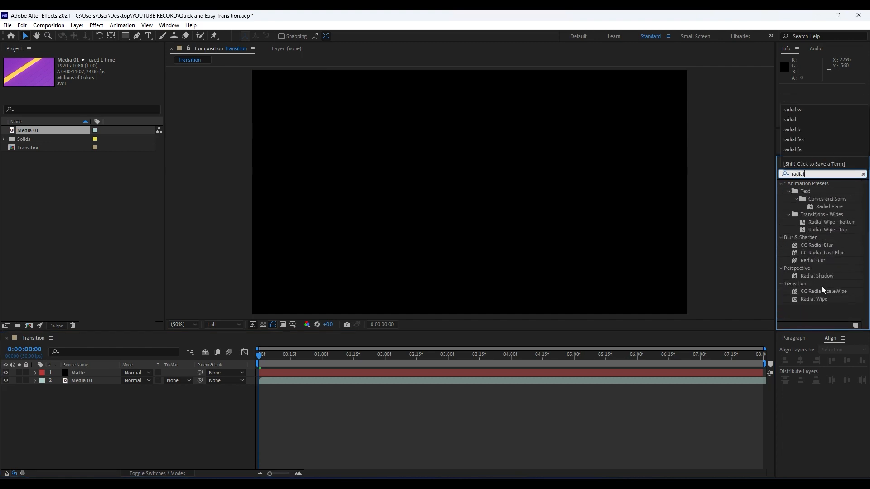
pyautogui.moveTo(813, 299); pyautogui.dragTo(90, 372)
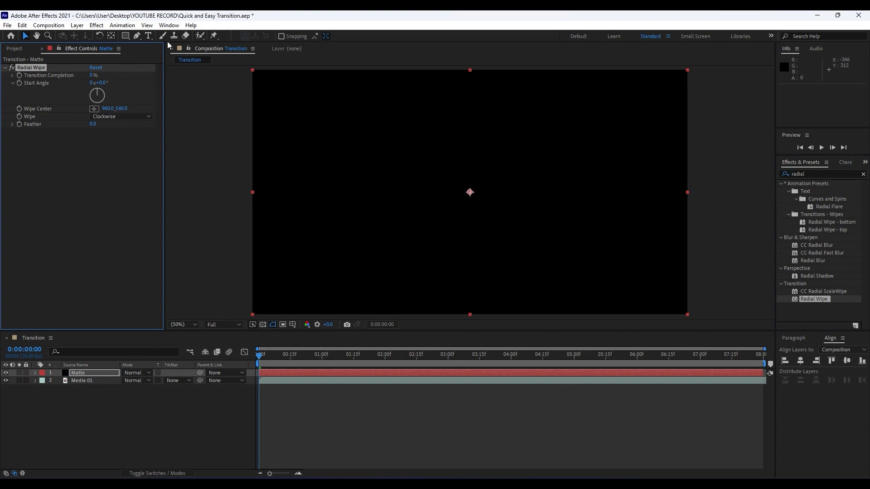
pyautogui.click(169, 25)
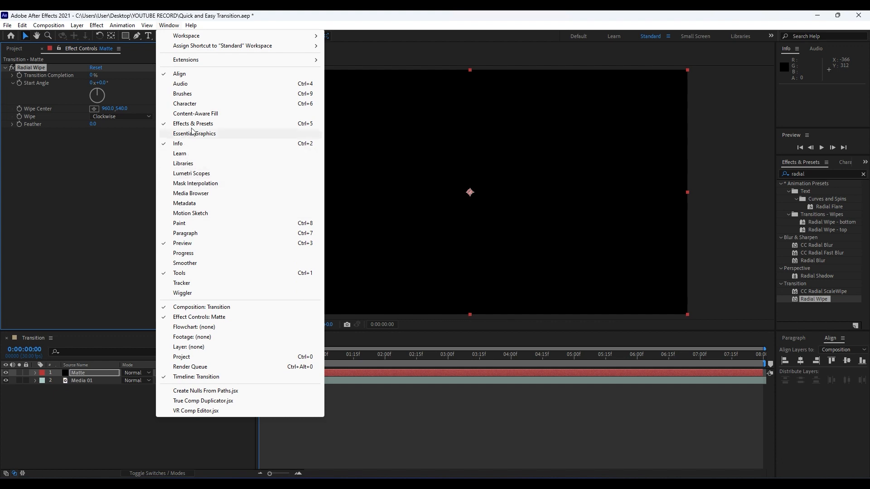
pyautogui.click(183, 243)
pyautogui.click(83, 431)
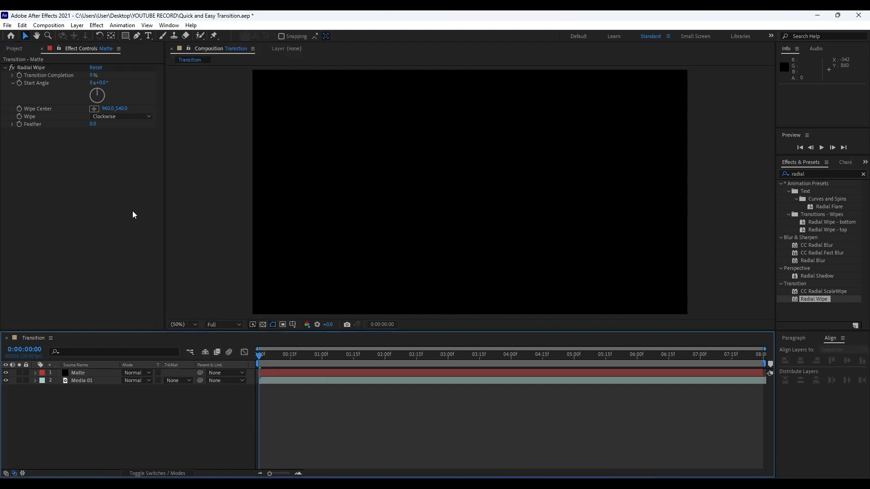
# Step: Set a Transition Completion keyframe at 0:00:02:15 for the Radial Wipe on the Matte layer, keeping it at 0%
pyautogui.click(91, 373)
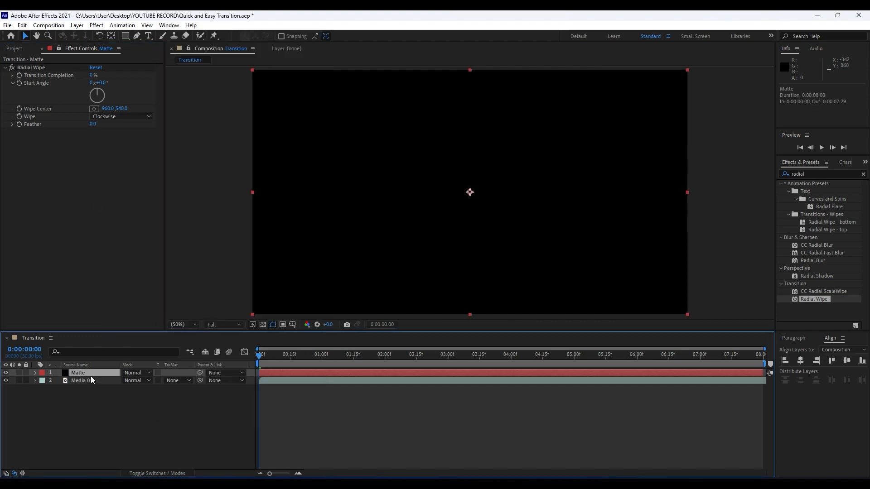
pyautogui.click(264, 356)
pyautogui.moveTo(269, 358); pyautogui.dragTo(417, 359)
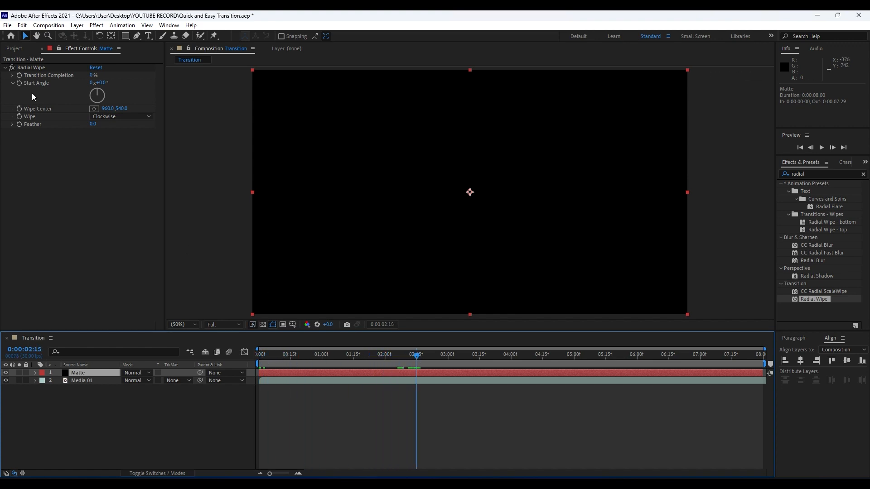
pyautogui.click(19, 74)
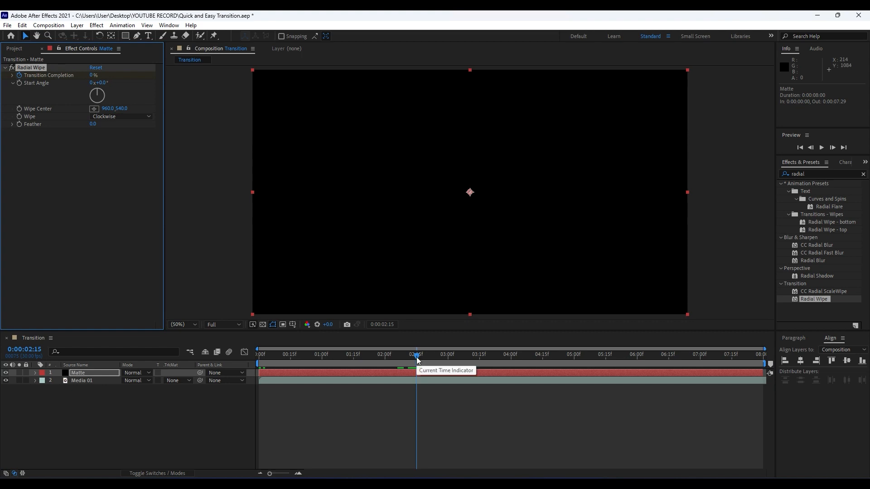
# Step: Keyframe the Radial Wipe's Transition Completion at 100% at 0:00:00:00 and preview the animation
pyautogui.moveTo(417, 359); pyautogui.dragTo(249, 363)
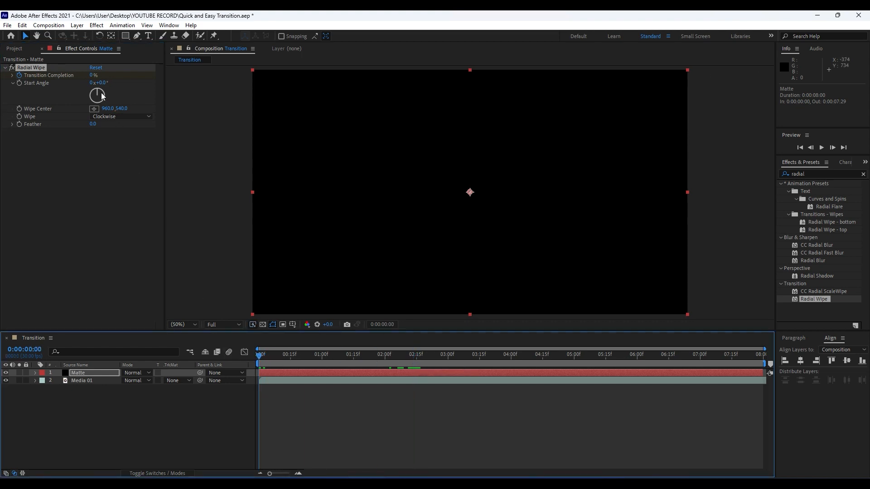
pyautogui.click(92, 75)
pyautogui.write('100')
pyautogui.press('Return')
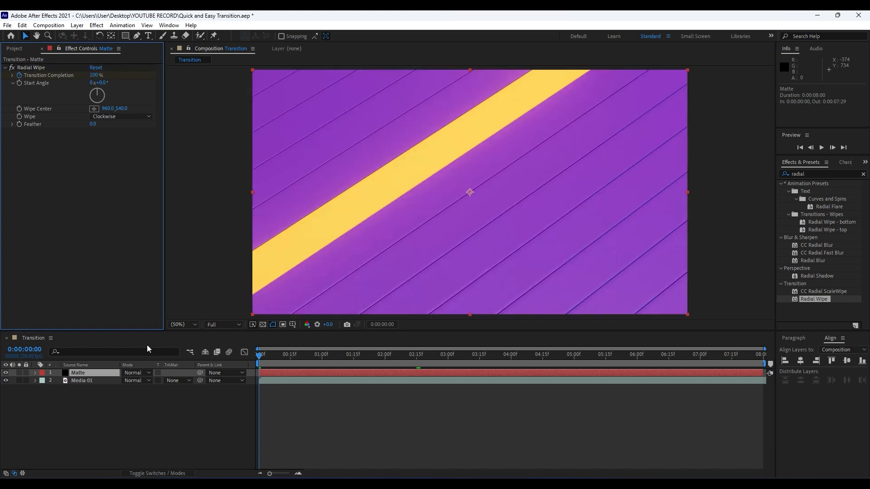
pyautogui.press('space')
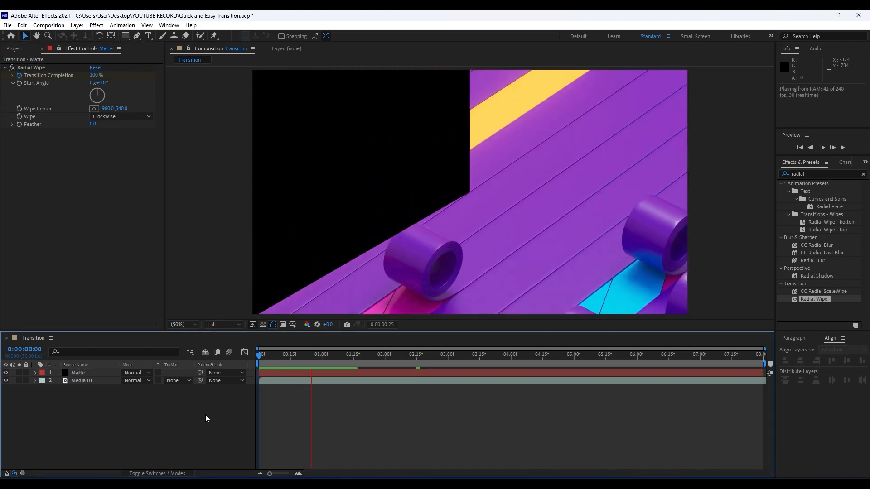
pyautogui.moveTo(291, 354); pyautogui.dragTo(276, 355)
# Step: Reveal the Matte layer's keyframes and apply Easy Ease to both Transition Completion keyframes
pyautogui.click(93, 373)
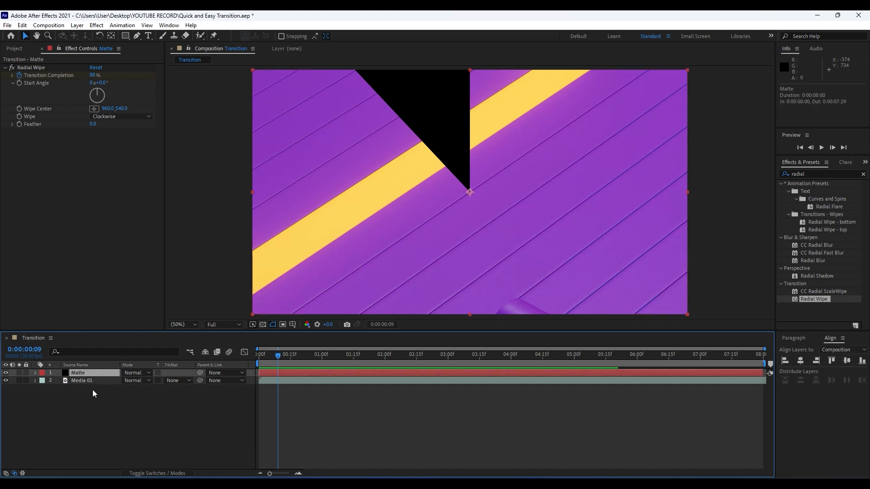
pyautogui.press('u')
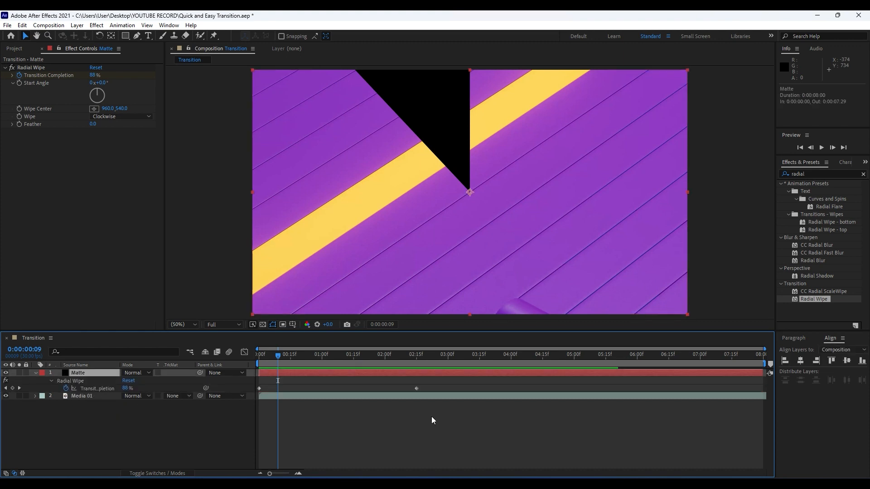
pyautogui.moveTo(442, 418); pyautogui.dragTo(236, 364)
pyautogui.press('F9')
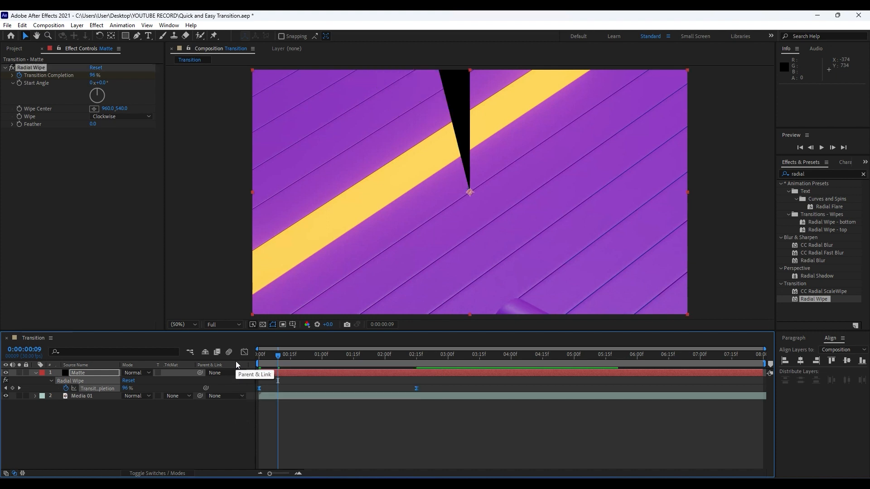
# Step: Reshape the Transition Completion speed graph so the wipe peaks at about 0:15f and slows gradually, then close the graph and collapse the Matte layer
pyautogui.moveTo(456, 434); pyautogui.dragTo(236, 340)
pyautogui.click(244, 352)
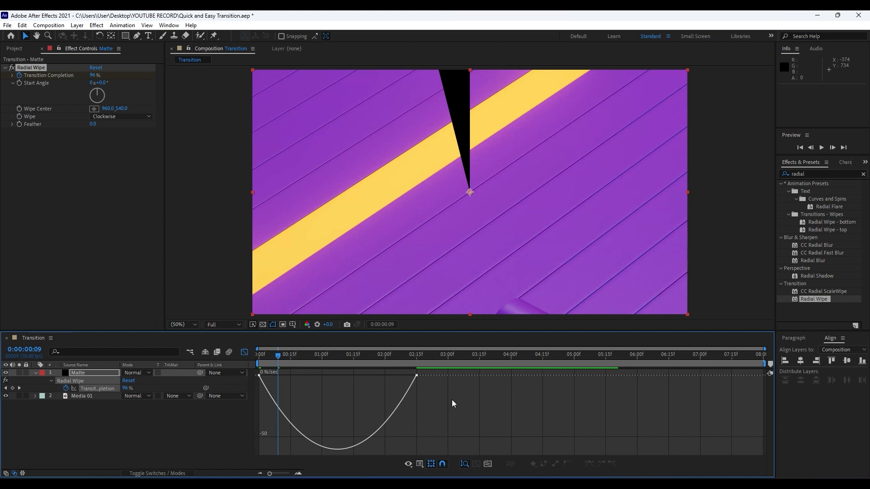
pyautogui.moveTo(389, 379); pyautogui.dragTo(341, 381)
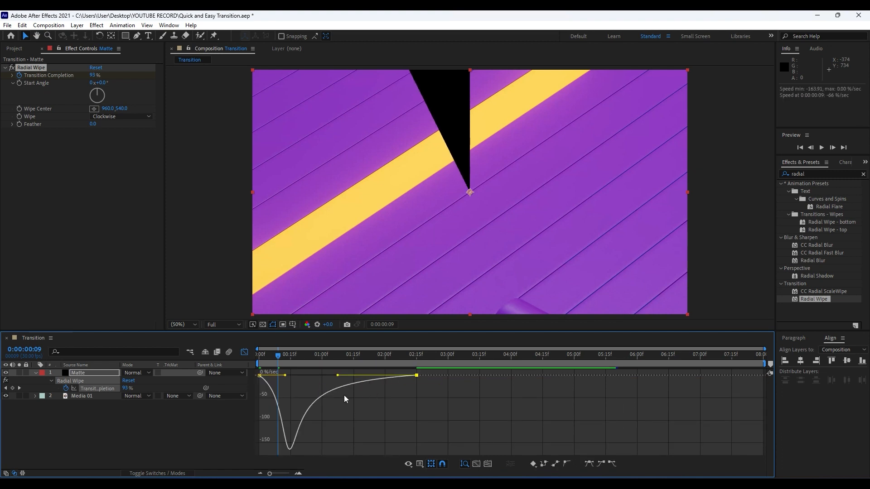
pyautogui.rightClick(422, 390)
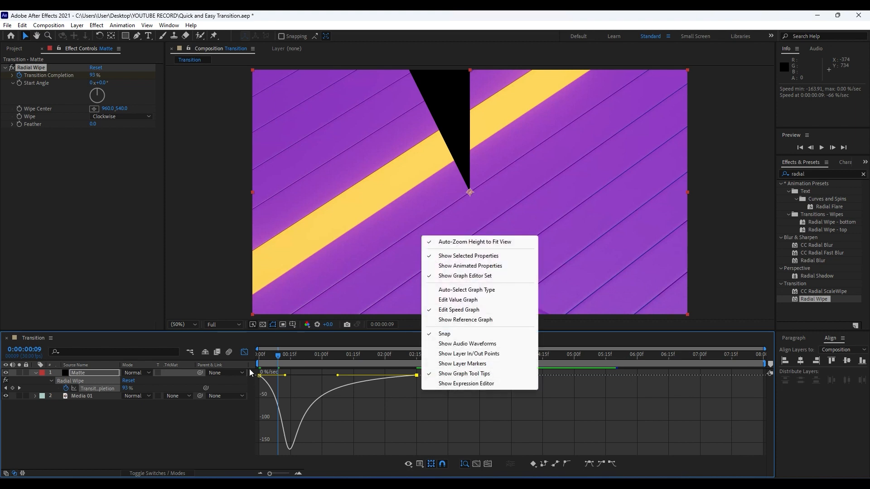
pyautogui.click(243, 352)
pyautogui.click(243, 353)
pyautogui.click(35, 373)
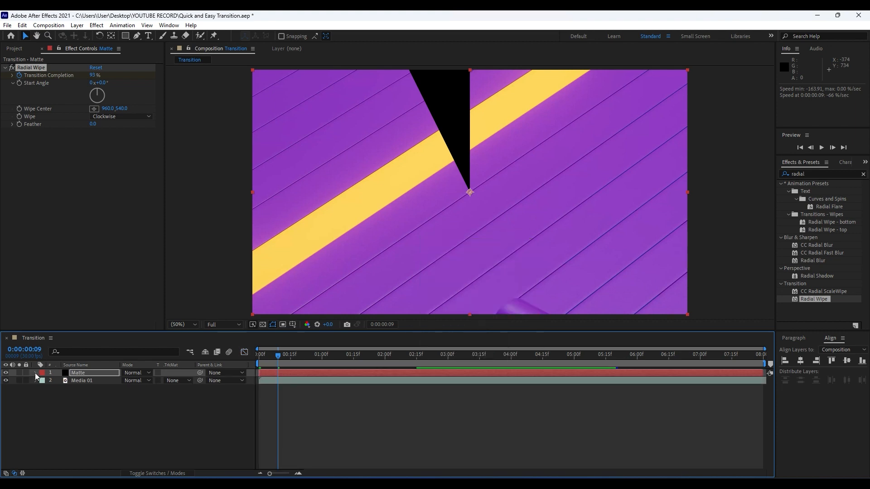
# Step: Set the Media 01 layer's track matte to Alpha Matte "Matte" and preview the masked radial reveal
pyautogui.click(181, 382)
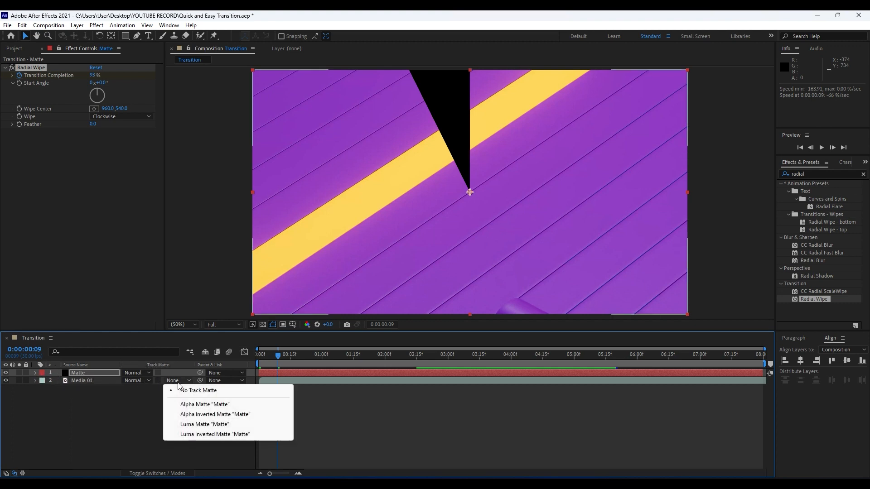
pyautogui.click(194, 403)
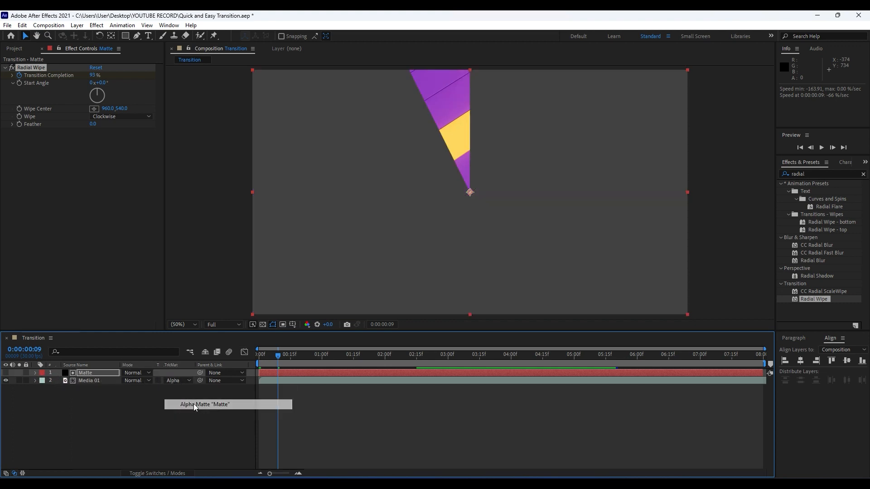
pyautogui.click(151, 473)
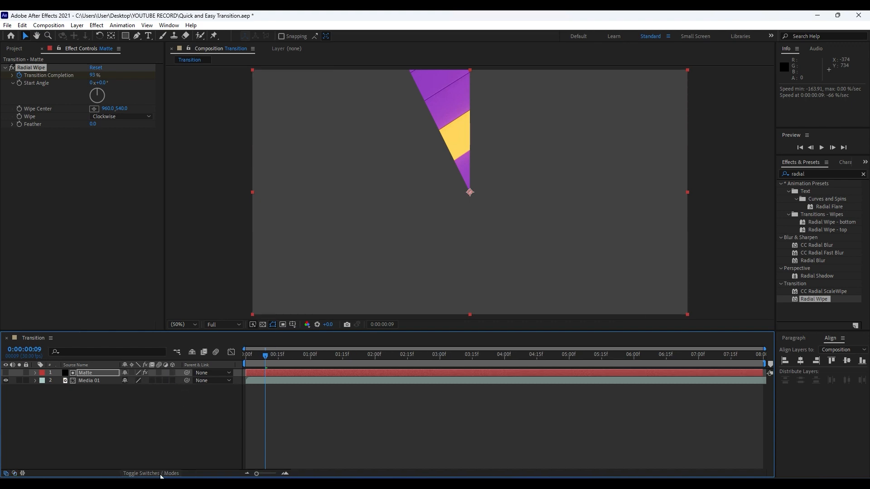
pyautogui.click(151, 473)
pyautogui.click(307, 429)
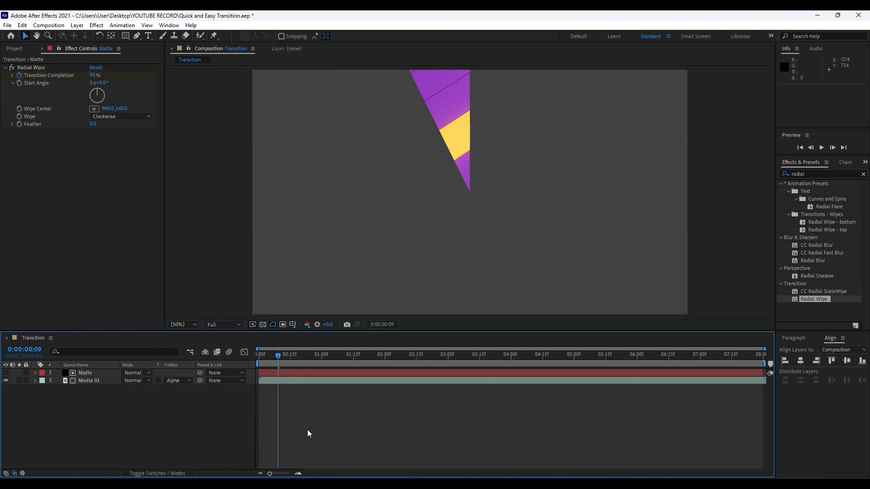
pyautogui.press('space')
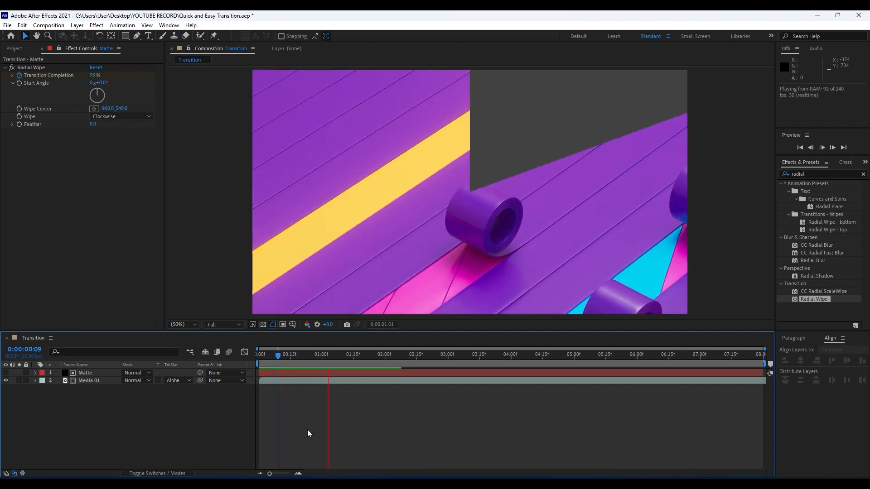
# Step: Scrub to 0:00:02:13, find the Turbulent Displace effect and apply it to the Matte layer
pyautogui.moveTo(305, 358); pyautogui.dragTo(412, 360)
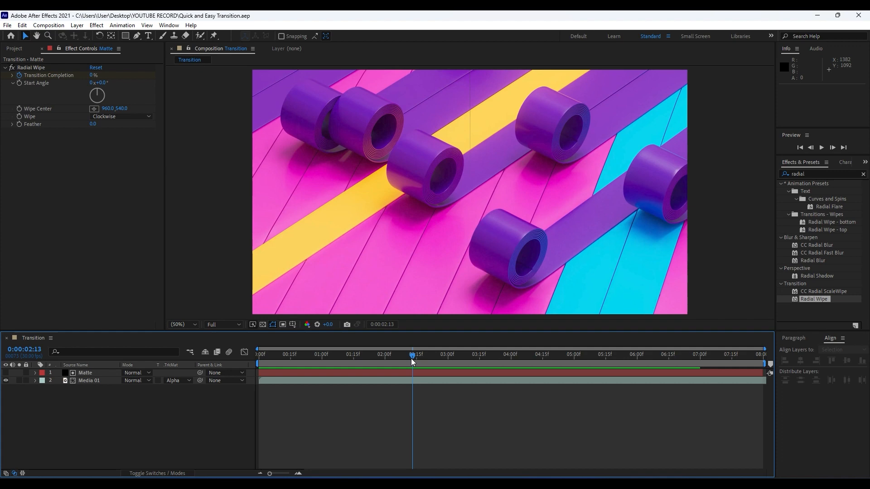
pyautogui.click(823, 172)
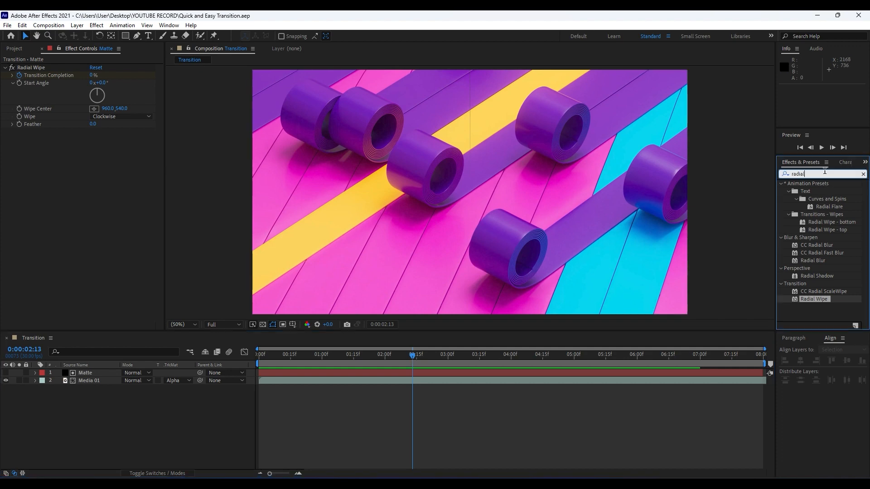
pyautogui.write('turbule')
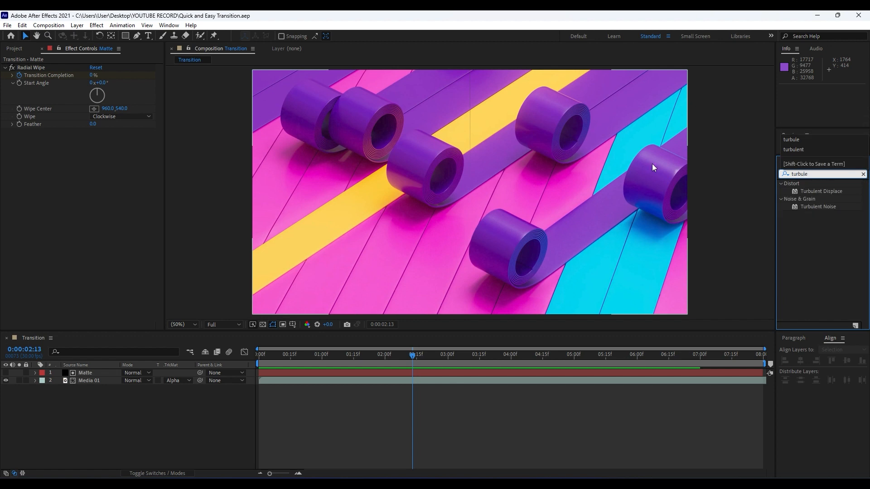
pyautogui.moveTo(817, 192); pyautogui.dragTo(91, 375)
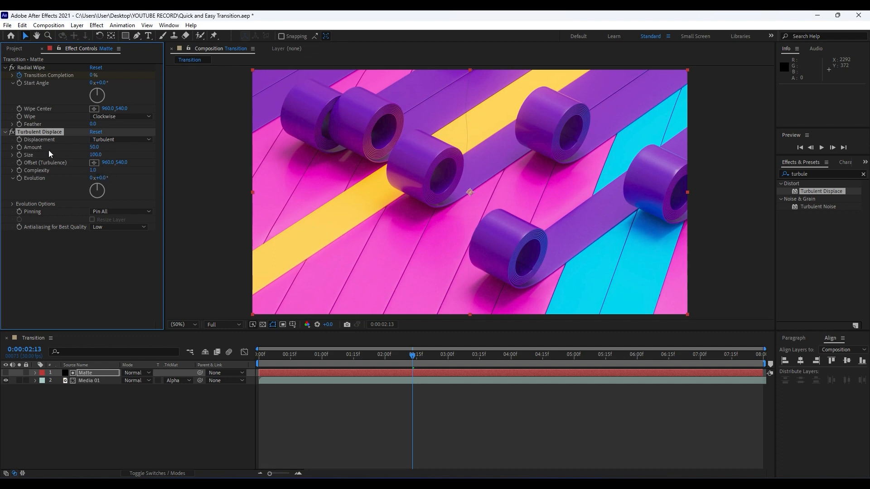
# Step: Set the Matte layer's Turbulent Displace to Amount 200, Displacement Twist and Complexity 1.5
pyautogui.click(95, 148)
pyautogui.write('200')
pyautogui.click(101, 240)
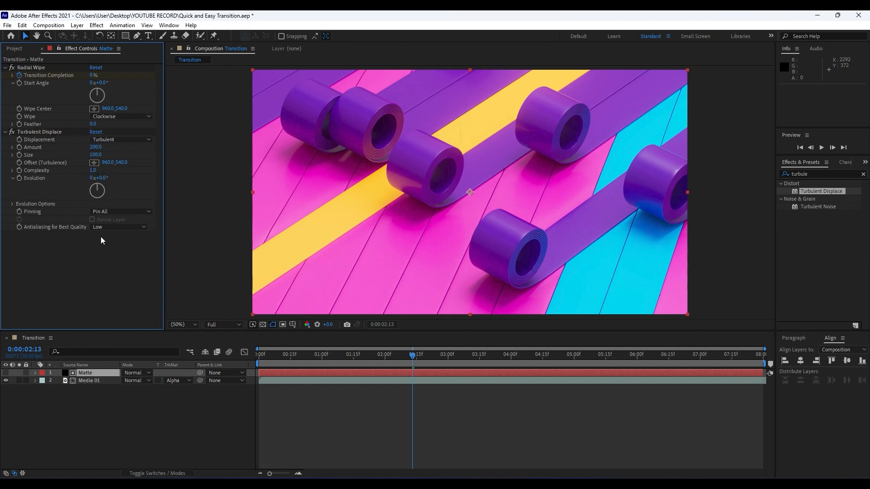
pyautogui.click(105, 139)
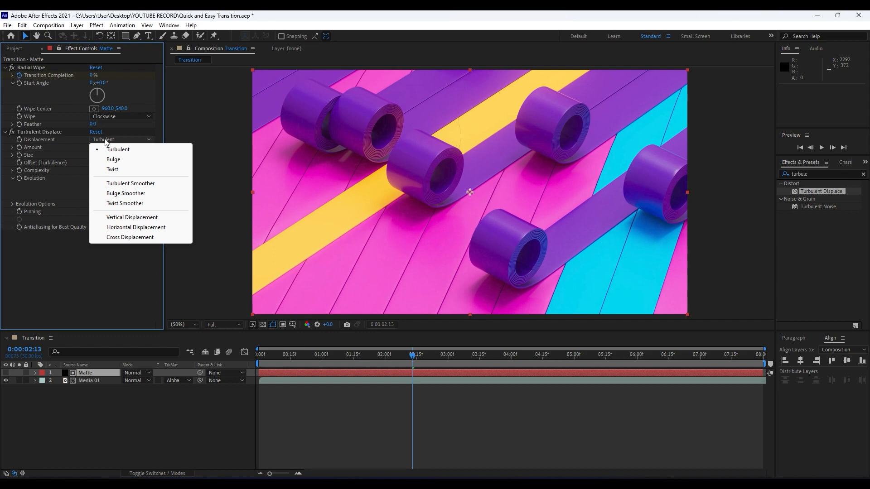
pyautogui.click(125, 170)
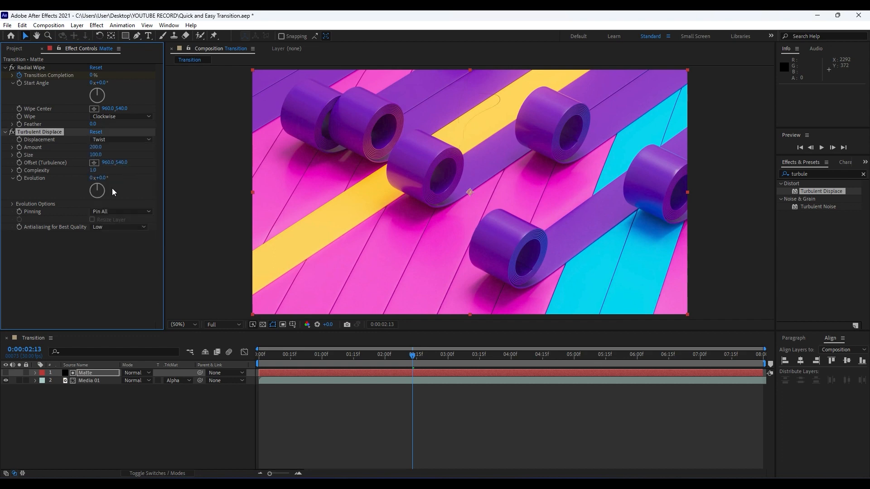
pyautogui.click(94, 171)
pyautogui.write('1.5')
pyautogui.click(111, 299)
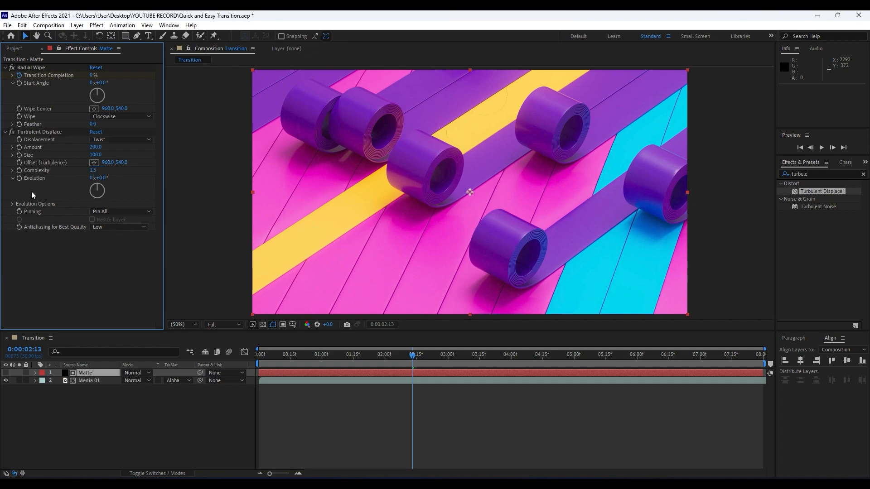
# Step: Add the expression time*250 to Turbulent Displace's Evolution, preview the animation, and collapse the Matte layer
pyautogui.keyDown('alt'); pyautogui.click(20, 179); pyautogui.keyUp('alt')
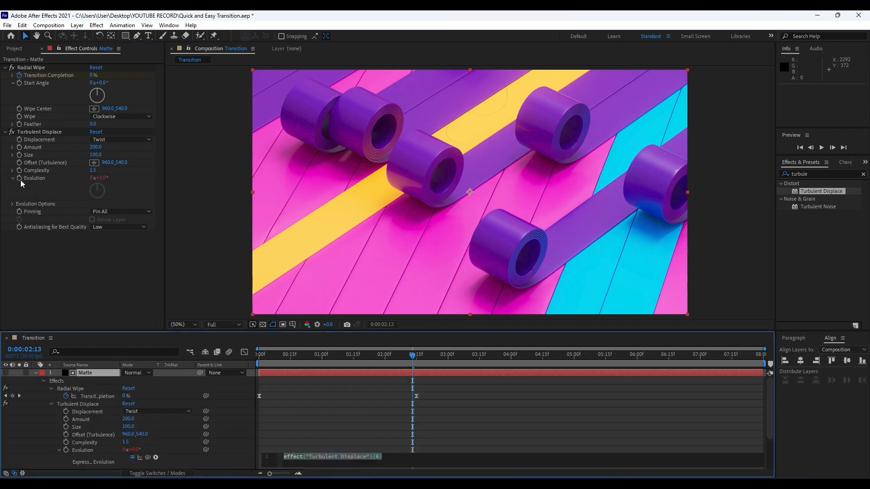
pyautogui.write('time')
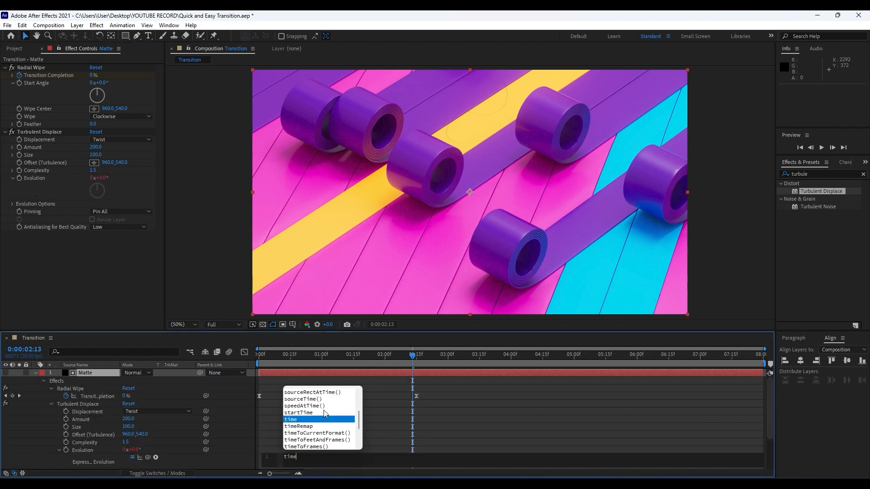
pyautogui.write('*250')
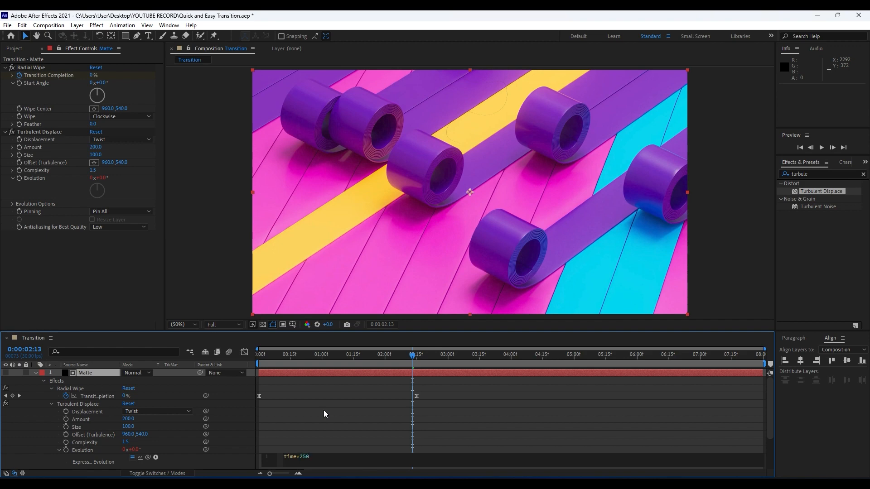
pyautogui.click(114, 270)
pyautogui.press('space')
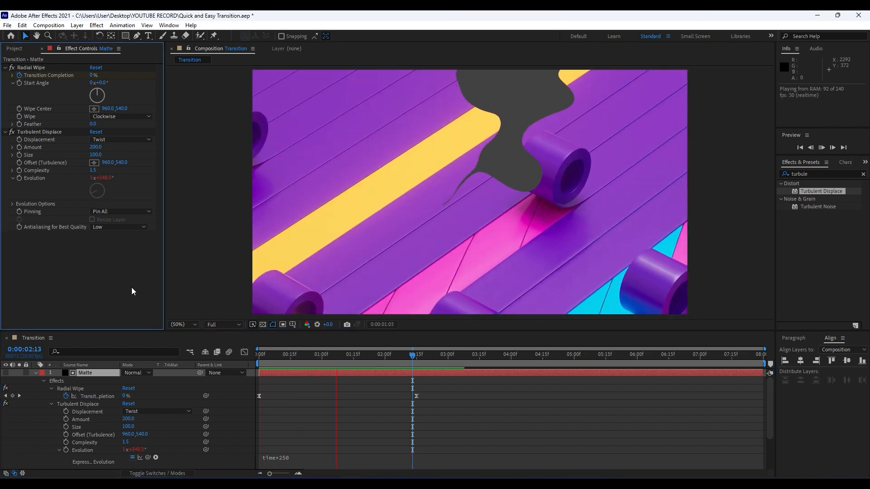
pyautogui.click(36, 372)
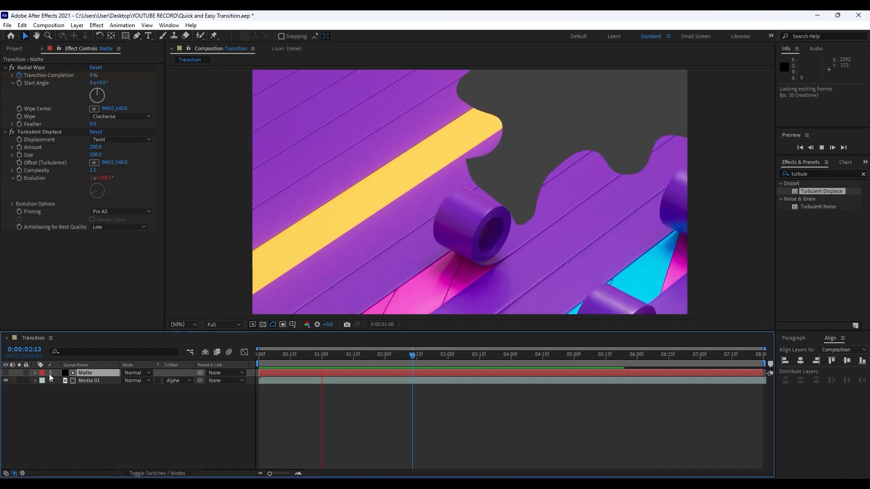
# Step: Move to 0:00:01:09 and pre-compose the Matte and Media 01 layers together as "Media + Elements"
pyautogui.moveTo(286, 358); pyautogui.dragTo(341, 356)
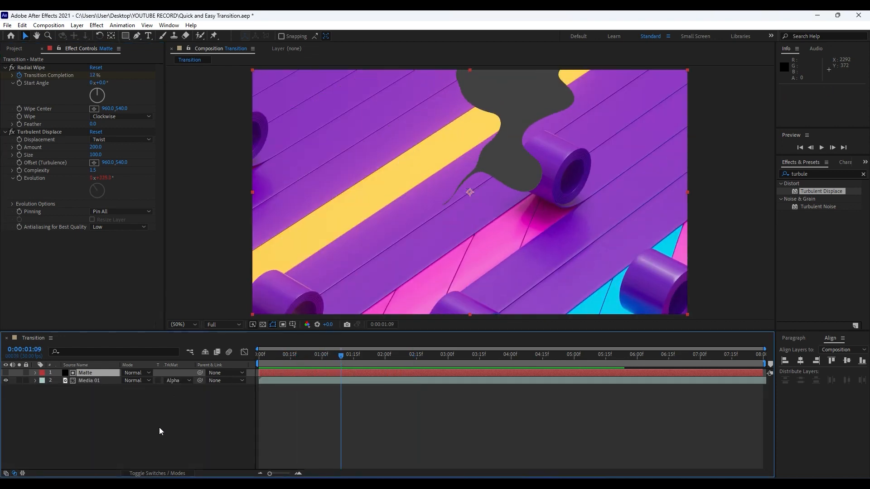
pyautogui.moveTo(132, 428); pyautogui.dragTo(63, 348)
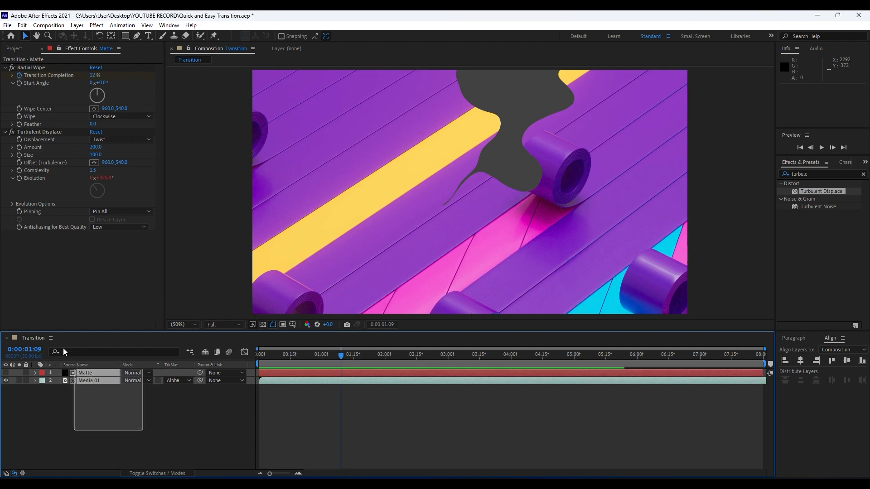
pyautogui.rightClick(91, 380)
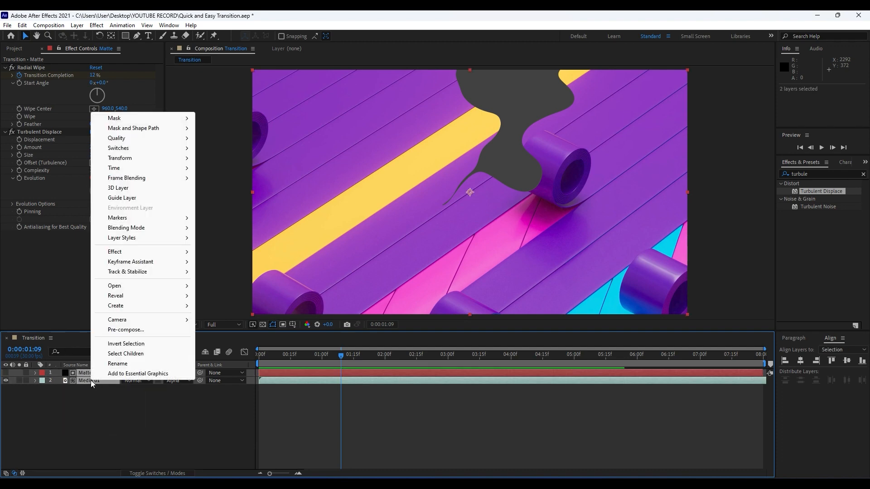
pyautogui.click(139, 330)
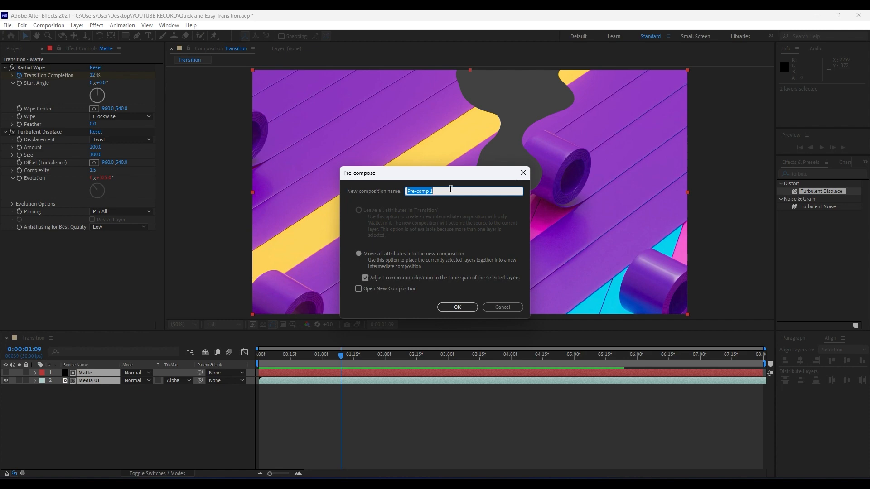
pyautogui.write('Media + Elementz')
pyautogui.press('Return')
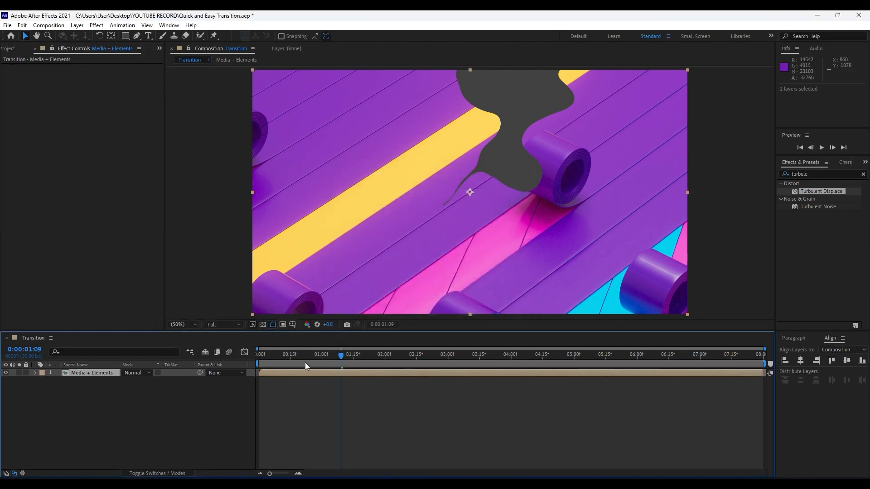
# Step: Duplicate the Media + Elements layer
pyautogui.click(151, 420)
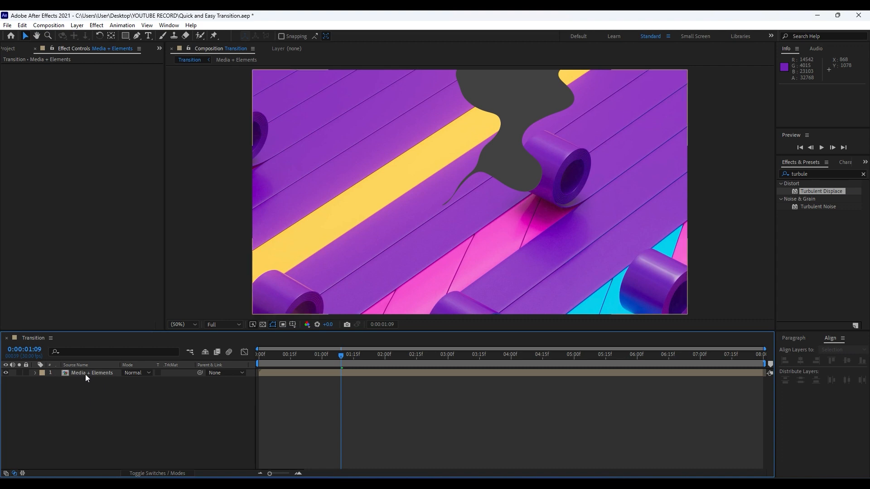
pyautogui.click(85, 374)
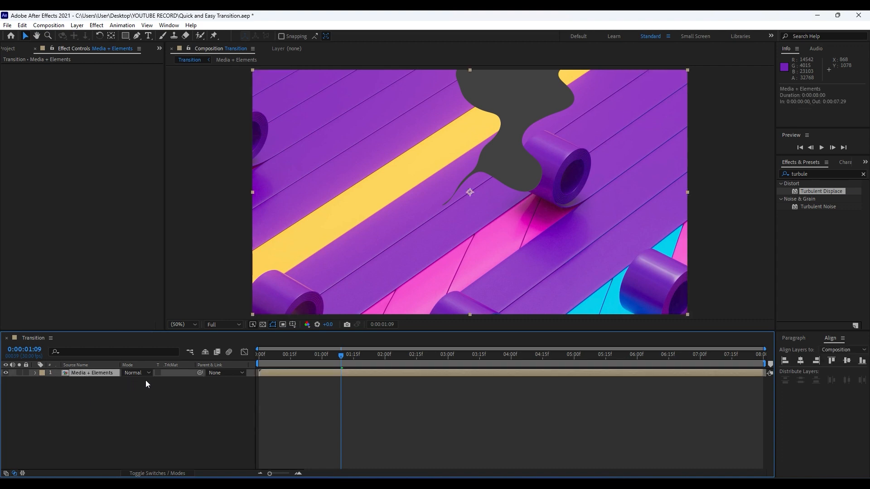
pyautogui.hotkey('ctrl', 'd')
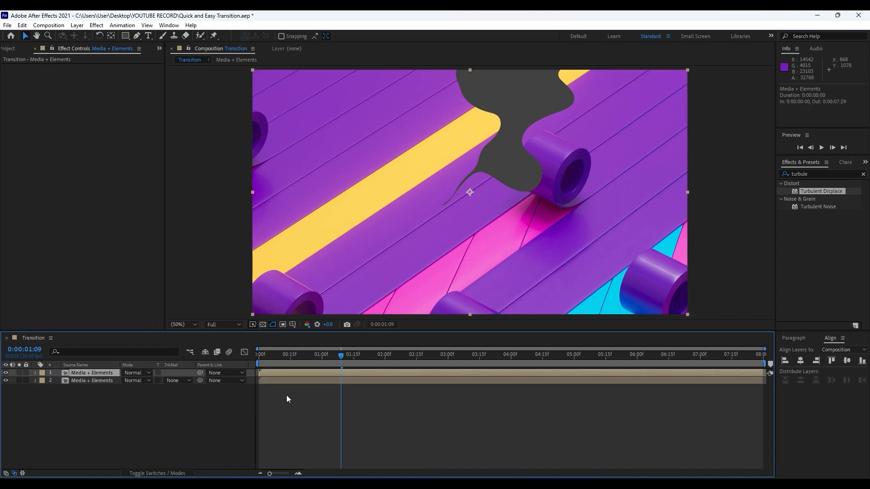
pyautogui.moveTo(270, 473); pyautogui.dragTo(270, 474)
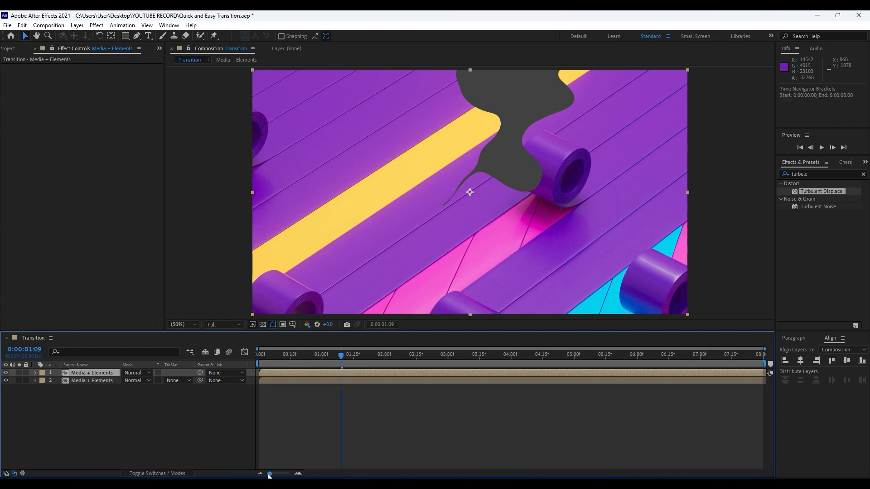
# Step: Apply the Tritone effect to the lower Media + Elements layer and shift the upper one to start at 0:00:00:02
pyautogui.click(815, 174)
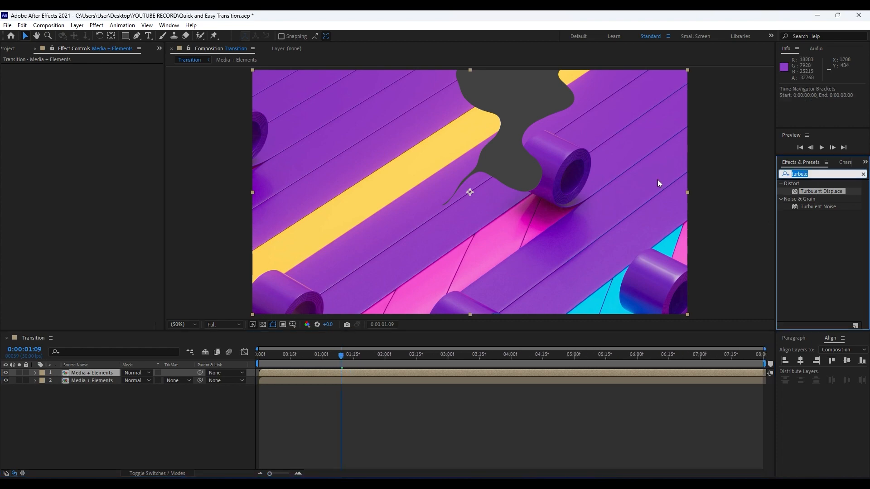
pyautogui.write('trit')
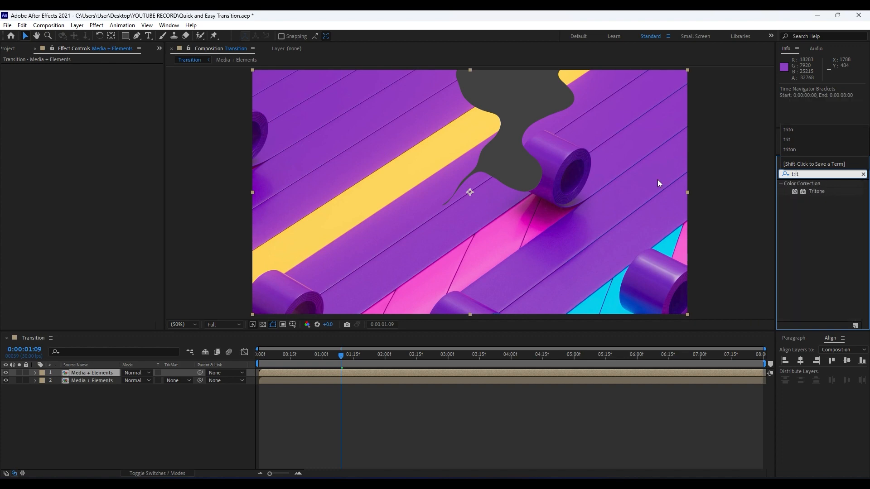
pyautogui.moveTo(816, 191); pyautogui.dragTo(94, 382)
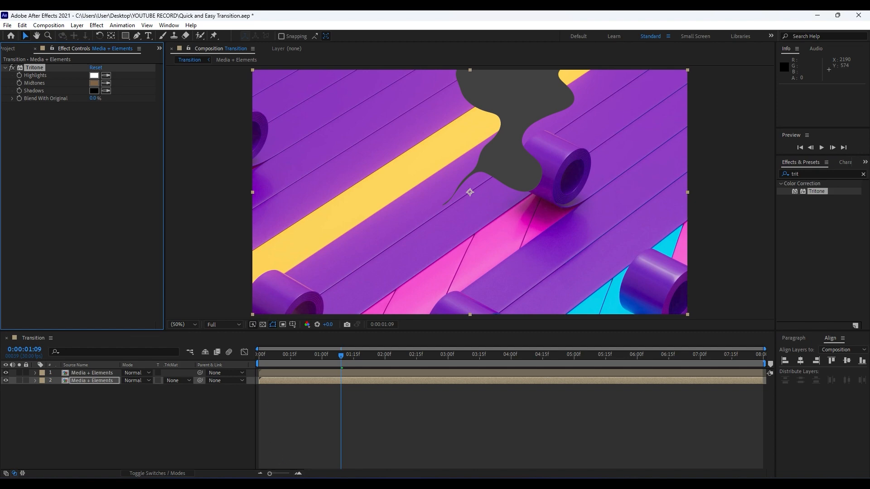
pyautogui.moveTo(269, 474); pyautogui.dragTo(286, 474)
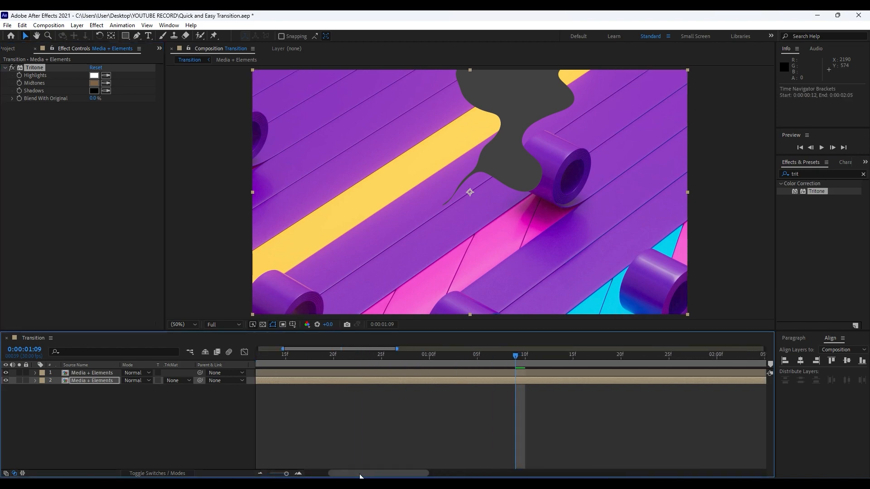
pyautogui.moveTo(271, 372); pyautogui.dragTo(290, 375)
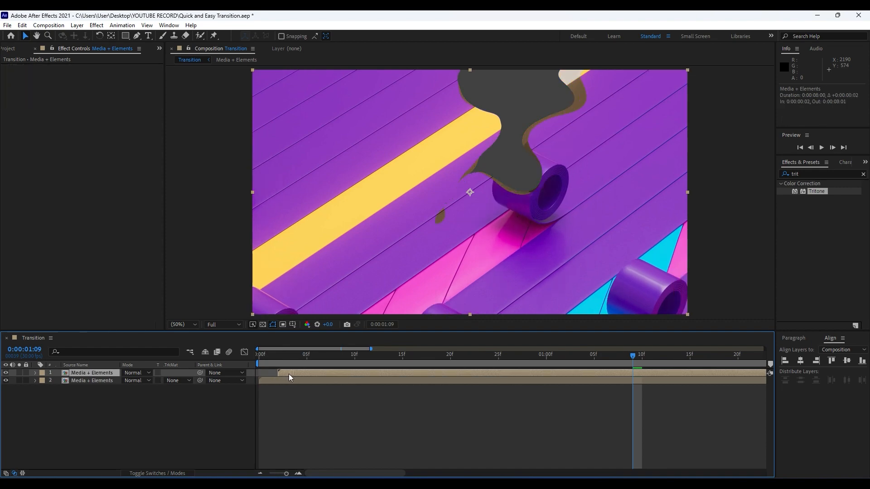
# Step: Set the lower layer's Tritone Midtones to a deep purple, then preview and scrub to 0:00:00:20
pyautogui.click(97, 381)
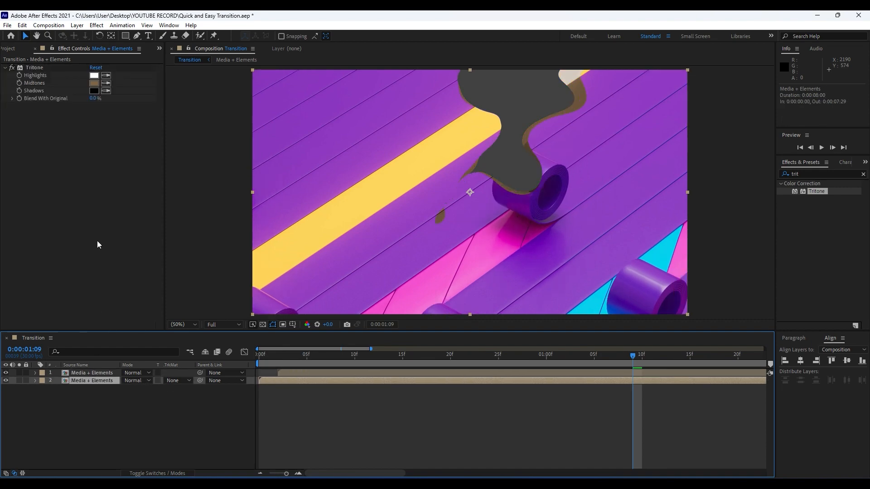
pyautogui.click(94, 83)
pyautogui.moveTo(475, 382)
pyautogui.mouseDown()
pyautogui.moveTo(475, 392)
pyautogui.moveTo(475, 345)
pyautogui.moveTo(462, 336)
pyautogui.moveTo(466, 344)
pyautogui.mouseUp()
pyautogui.click(543, 316)
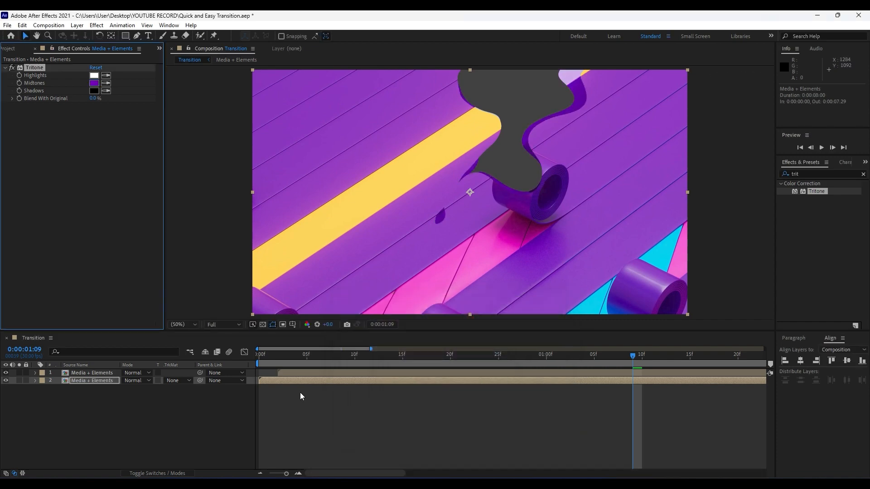
pyautogui.press('space')
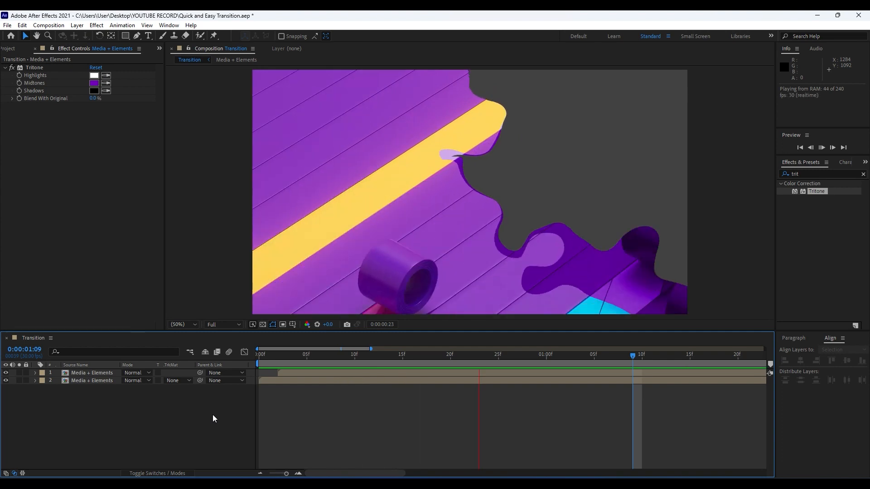
pyautogui.moveTo(263, 359); pyautogui.dragTo(450, 373)
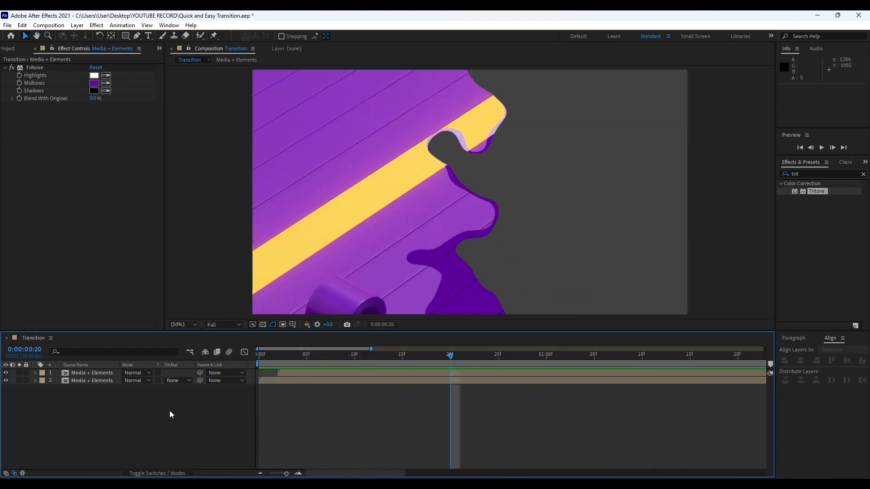
# Step: Copy the Tritone effect from the lower Media + Elements layer onto the upper one
pyautogui.click(35, 68)
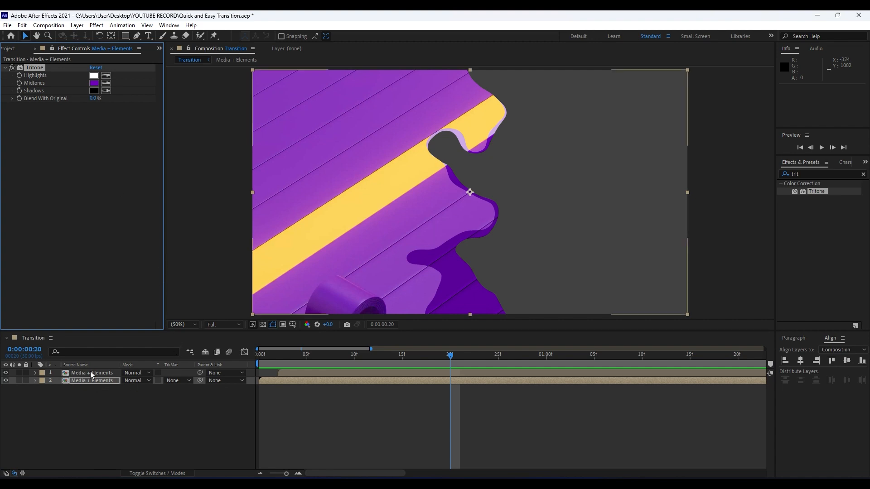
pyautogui.click(104, 373)
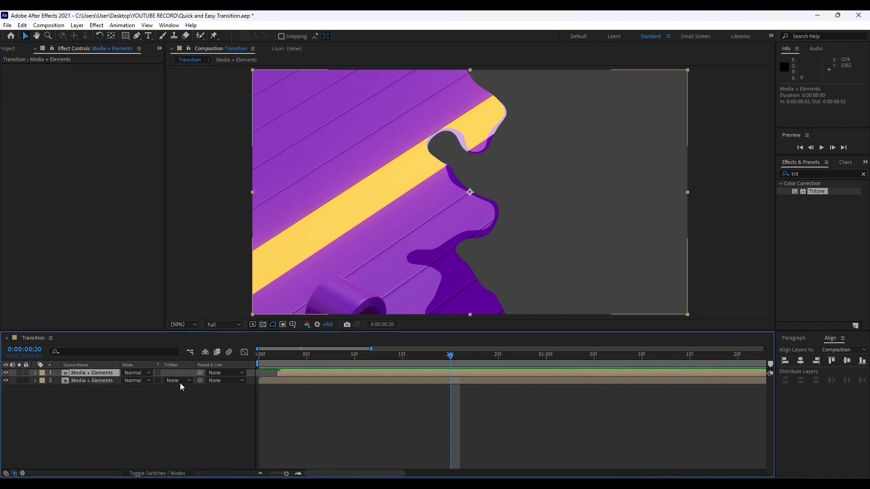
pyautogui.hotkey('ctrl', 'v')
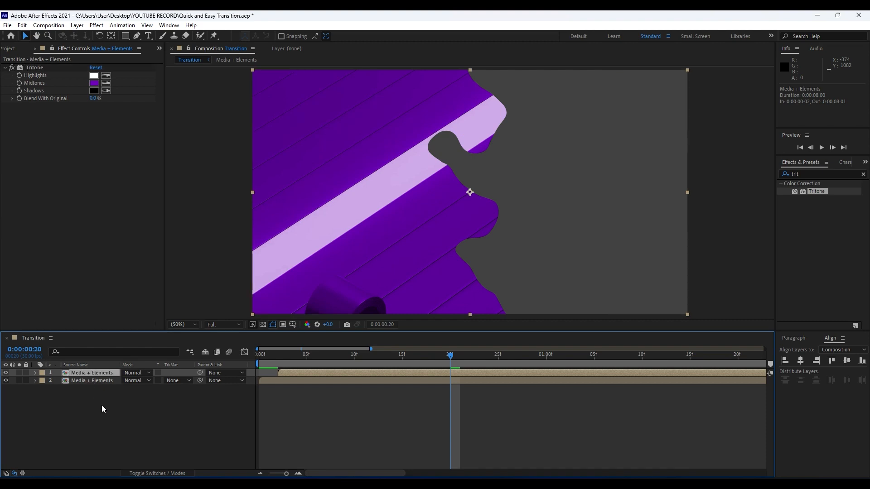
# Step: Duplicate the upper Media + Elements layer and shift the new top copy to start at 0:00:00:04
pyautogui.click(22, 25)
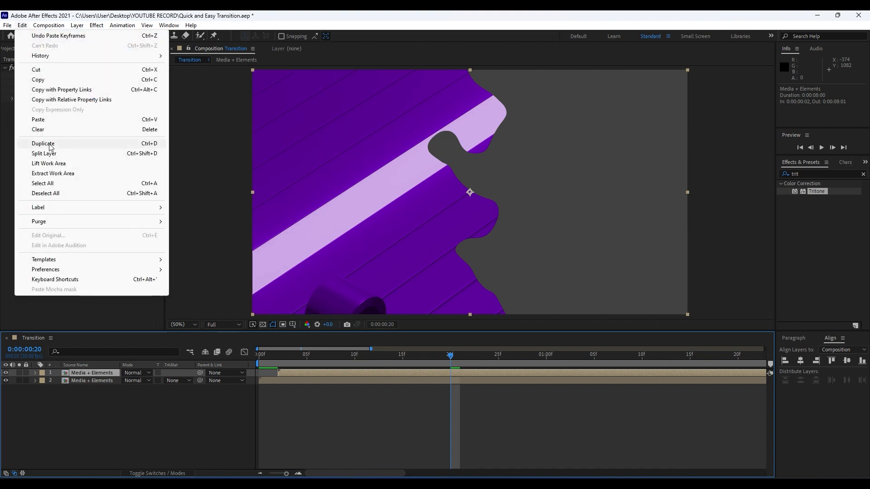
pyautogui.click(51, 145)
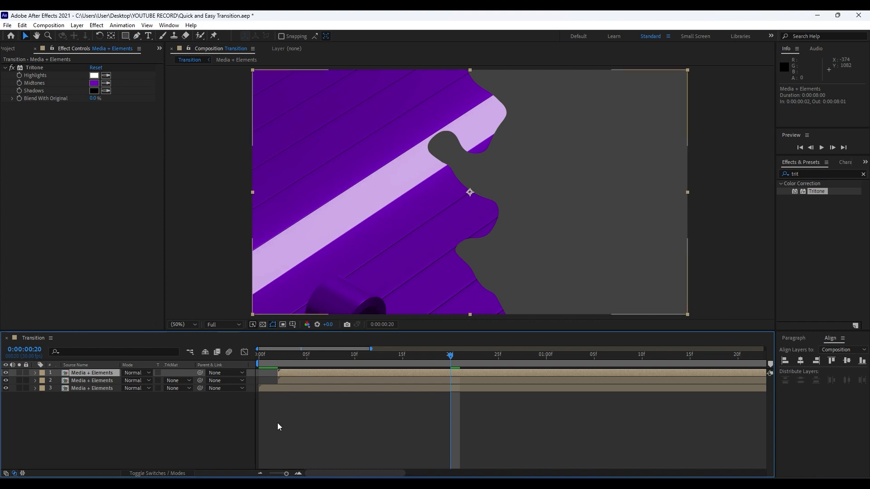
pyautogui.moveTo(287, 473); pyautogui.dragTo(310, 477)
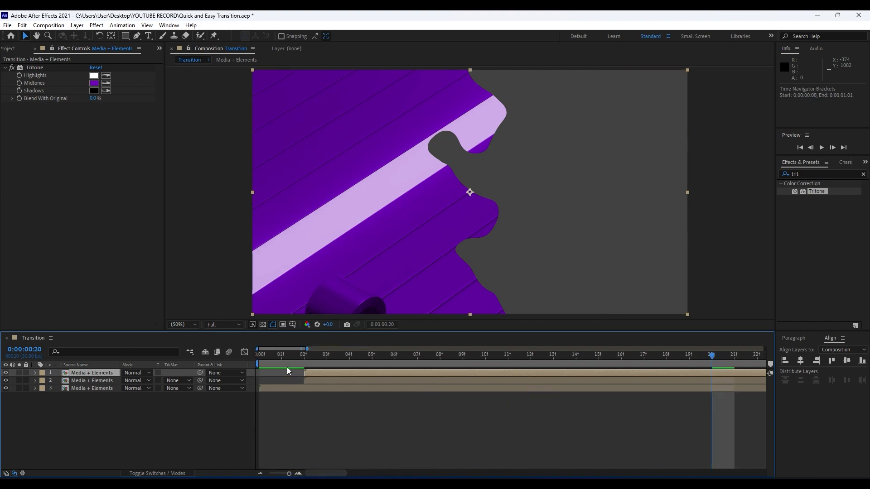
pyautogui.moveTo(322, 373); pyautogui.dragTo(353, 380)
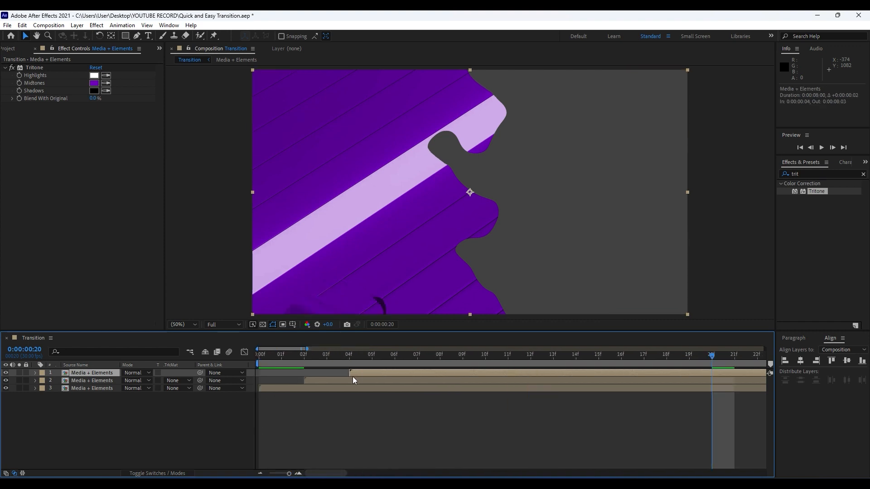
# Step: Remove the Tritone effect from the top Media + Elements layer and set the middle copy's Tritone Midtones to blue
pyautogui.click(32, 68)
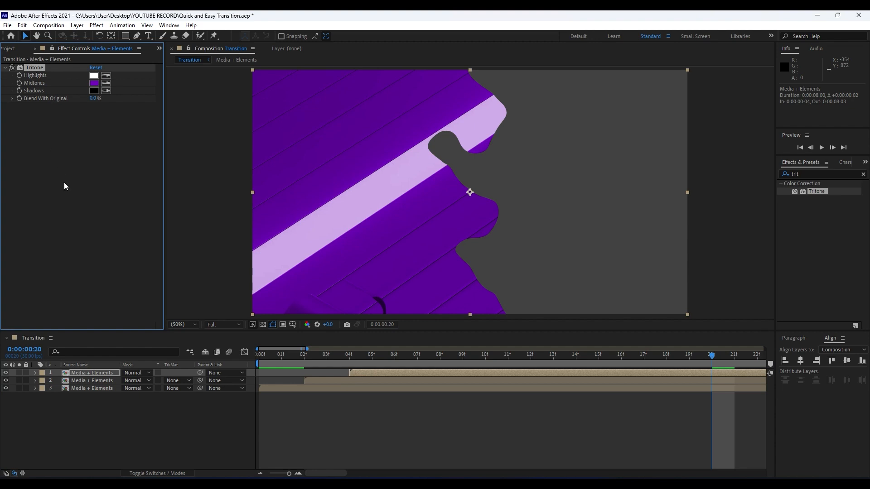
pyautogui.press('Delete')
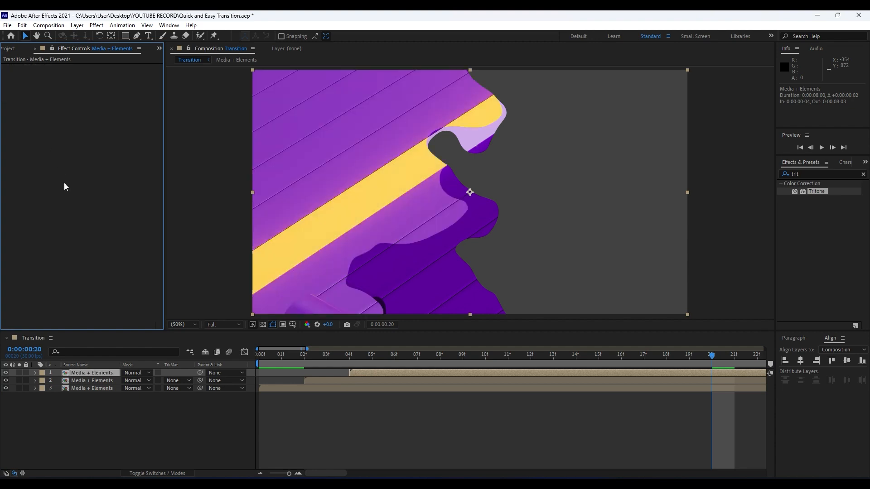
pyautogui.click(91, 381)
pyautogui.click(94, 83)
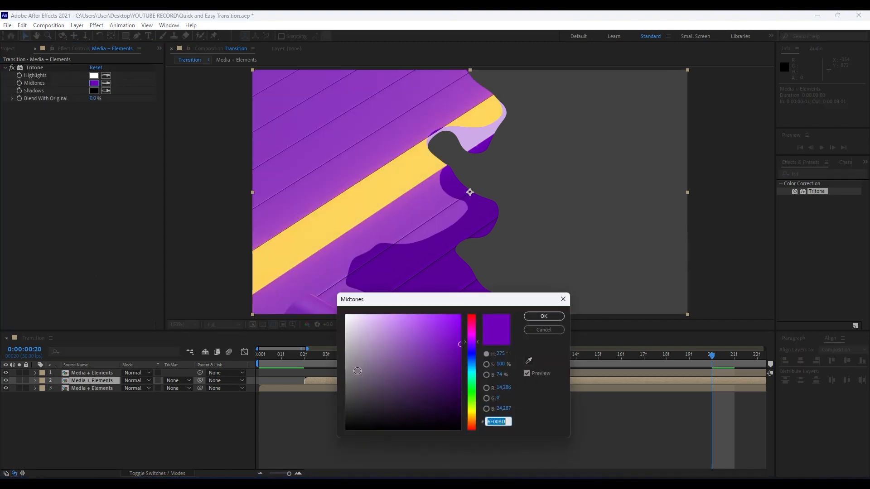
pyautogui.click(472, 361)
pyautogui.moveTo(472, 365); pyautogui.dragTo(472, 367)
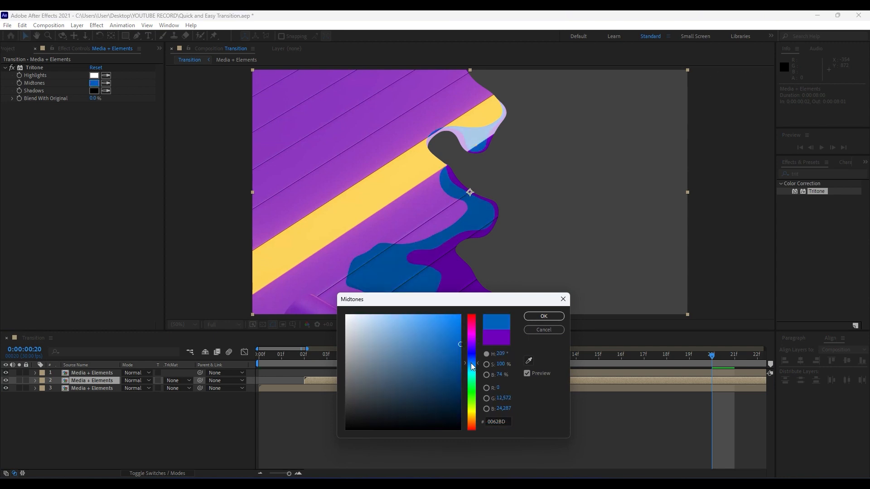
pyautogui.click(544, 316)
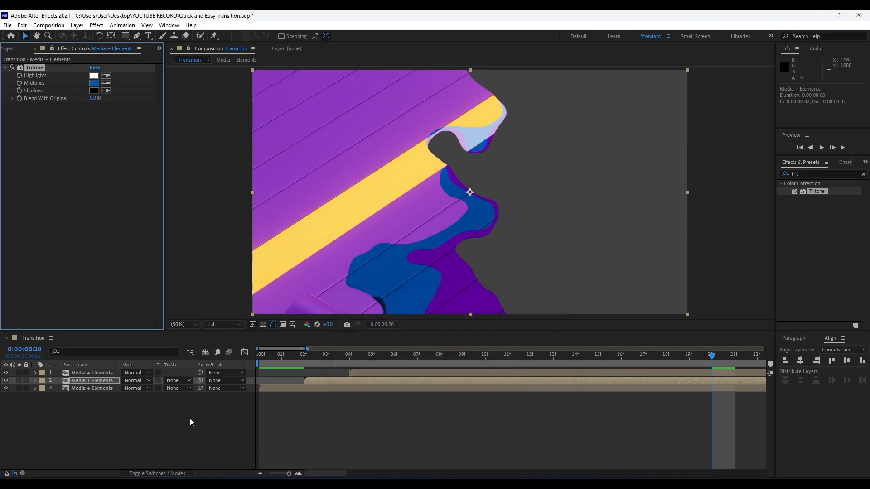
# Step: Preview the layered transition and scrub to 0:00:00:08 to inspect the coloured edges
pyautogui.press('space')
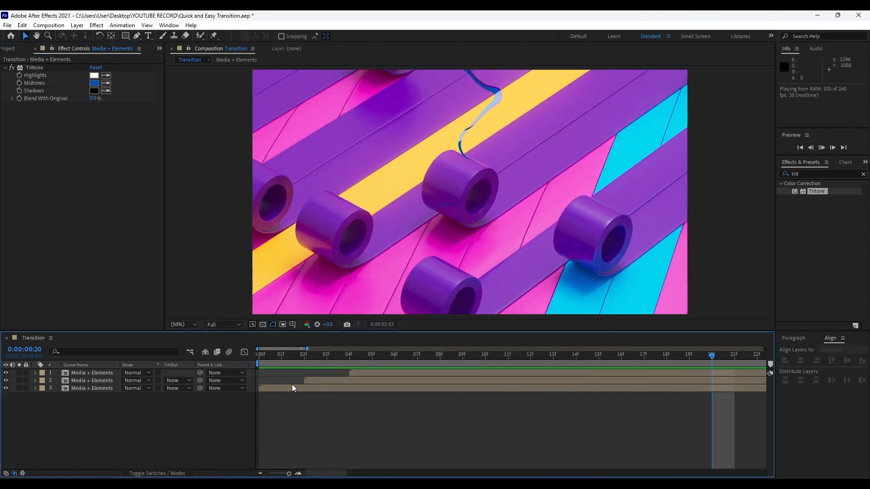
pyautogui.moveTo(304, 355); pyautogui.dragTo(405, 362)
pyautogui.press('pagedown')
pyautogui.press('pagedown')
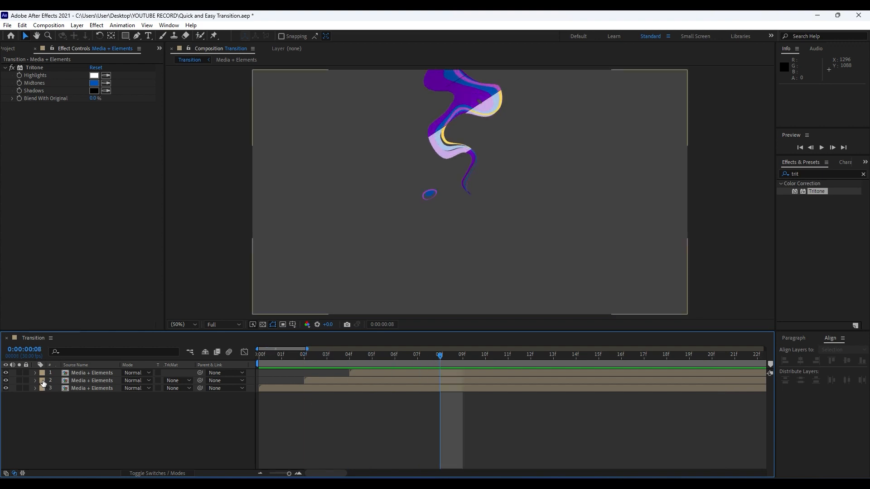
# Step: Set the middle Media + Elements layer's label colour to Pink
pyautogui.click(43, 384)
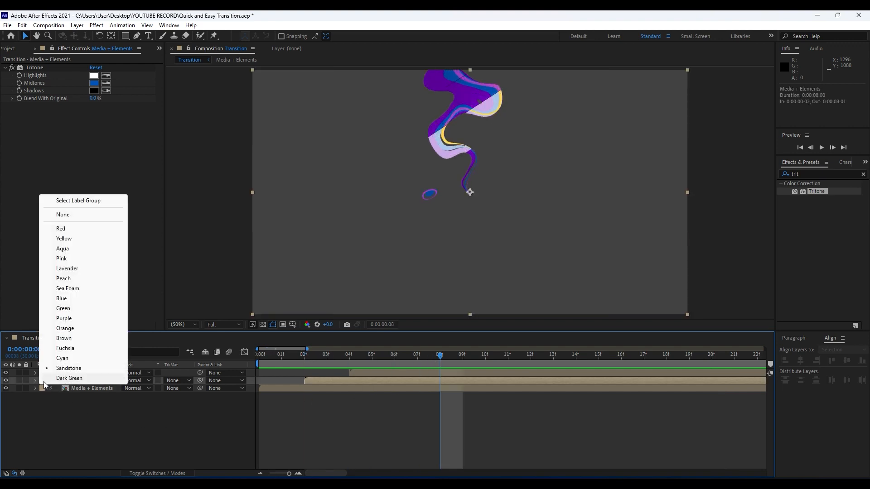
pyautogui.click(71, 258)
pyautogui.click(42, 372)
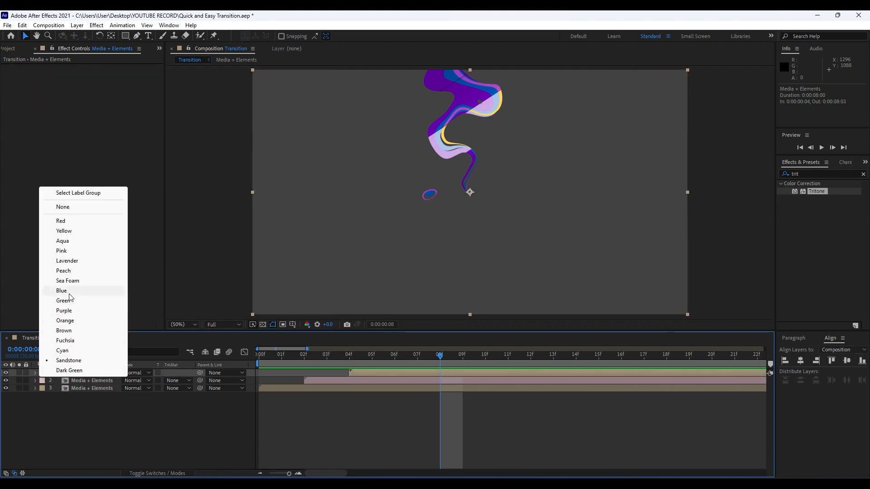
pyautogui.click(73, 388)
# Step: Label the bottom Media + Elements layer Purple and the middle one Blue
pyautogui.click(42, 389)
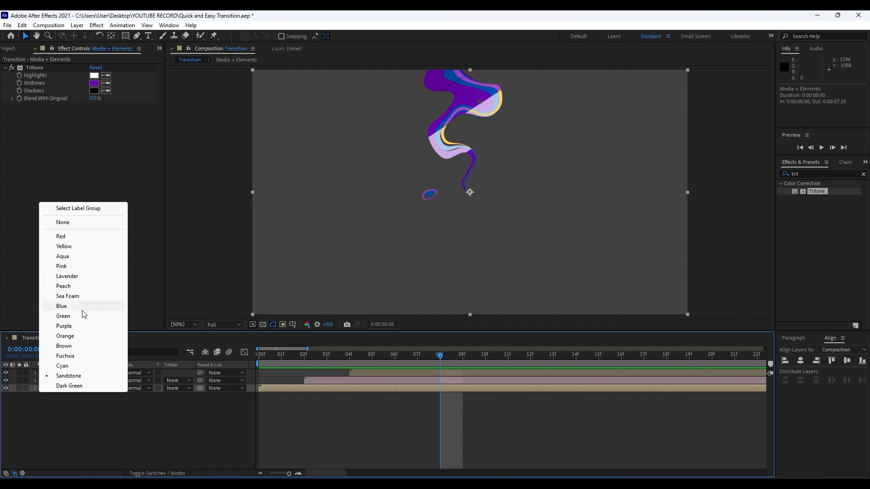
pyautogui.click(64, 325)
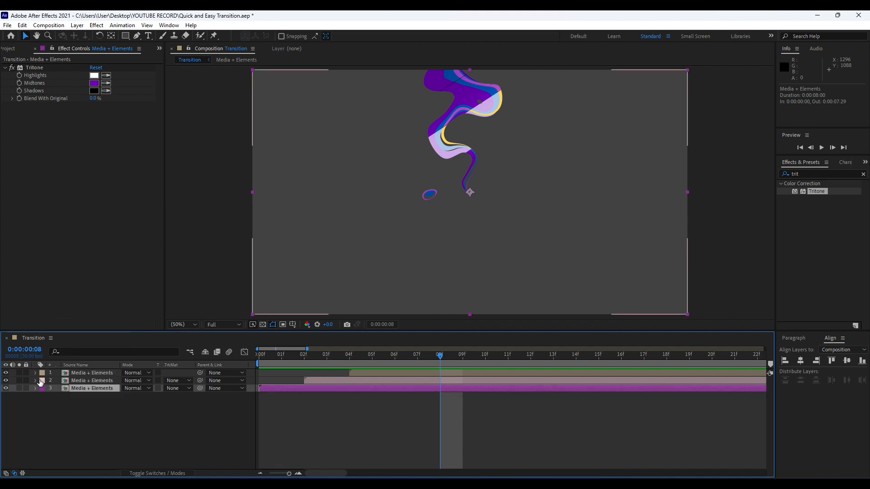
pyautogui.click(42, 381)
pyautogui.click(62, 298)
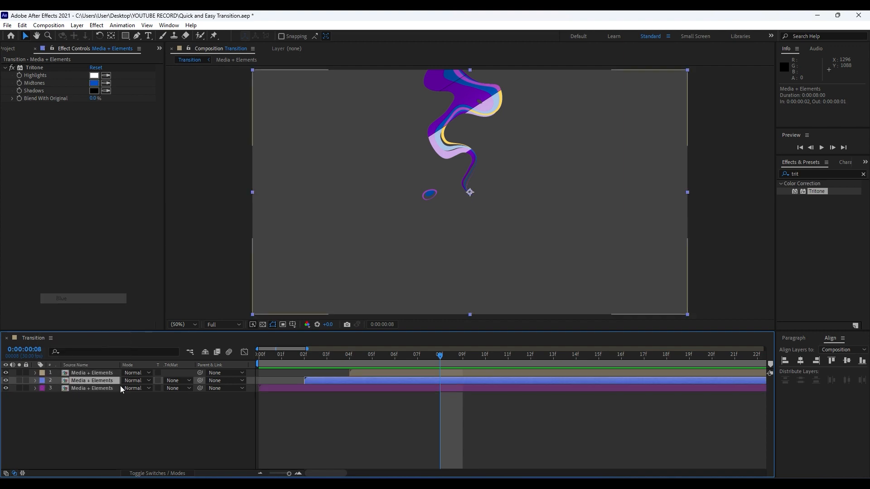
# Step: Play back the three-layer transition and scrub to 0:00:00:09
pyautogui.click(136, 415)
pyautogui.press('space')
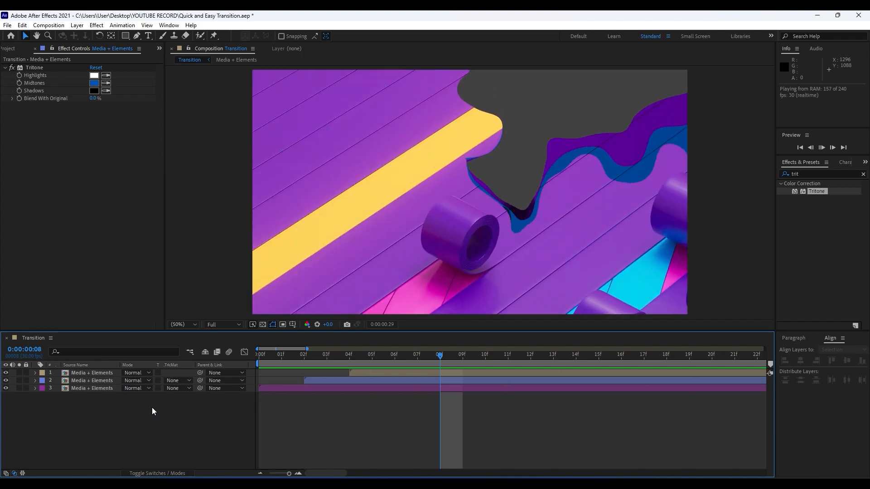
pyautogui.click(288, 360)
pyautogui.press('space')
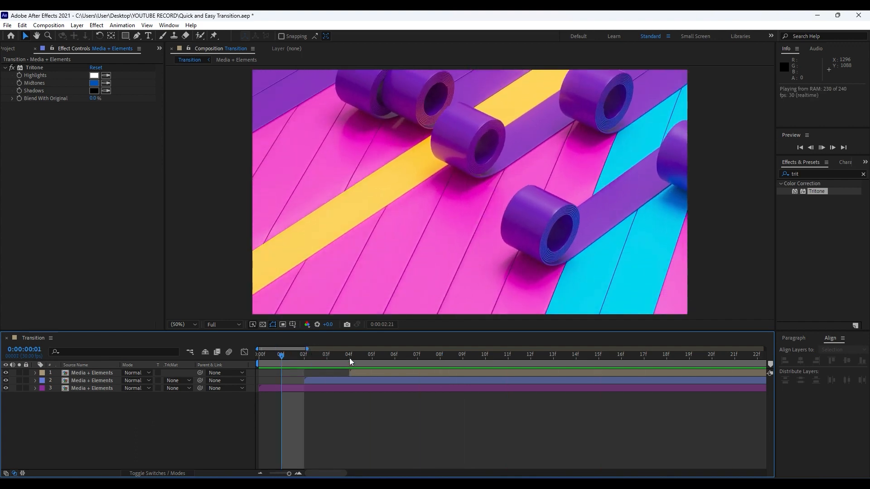
pyautogui.moveTo(306, 355); pyautogui.dragTo(465, 357)
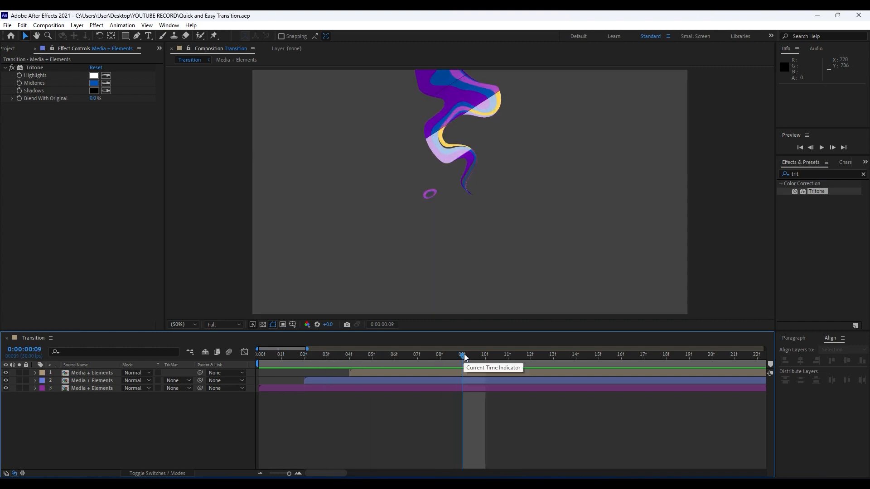
# Step: Create a black solid named BG and place it below all the Media + Elements layers
pyautogui.rightClick(140, 438)
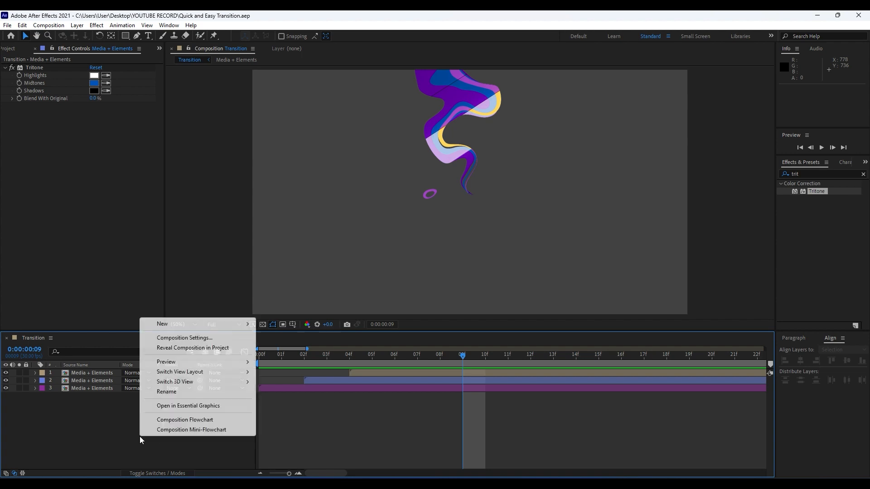
pyautogui.moveTo(183, 322)
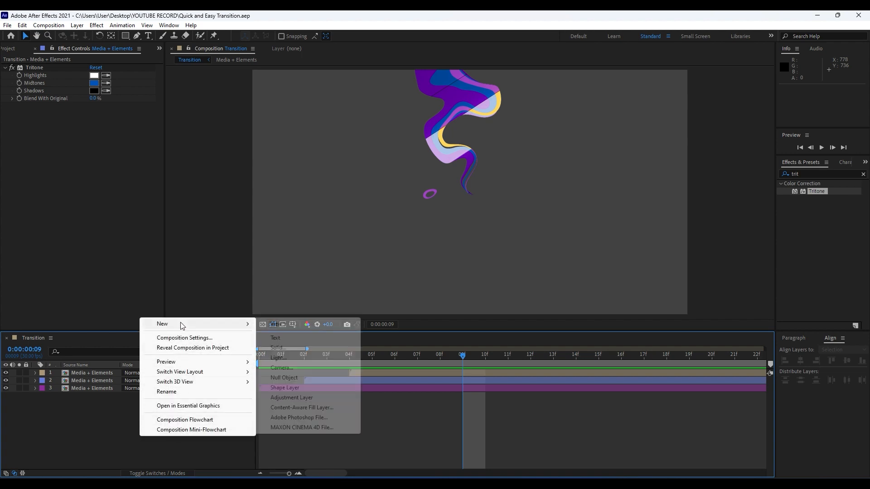
pyautogui.click(280, 348)
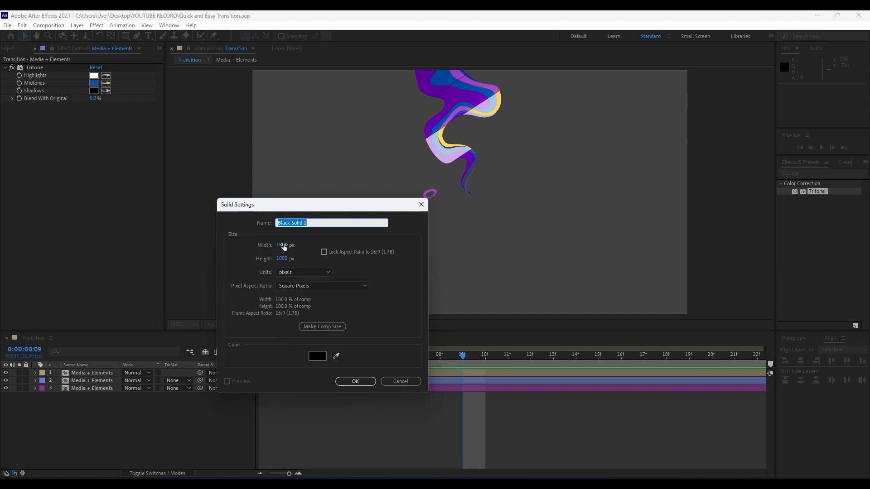
pyautogui.write('BG')
pyautogui.click(355, 382)
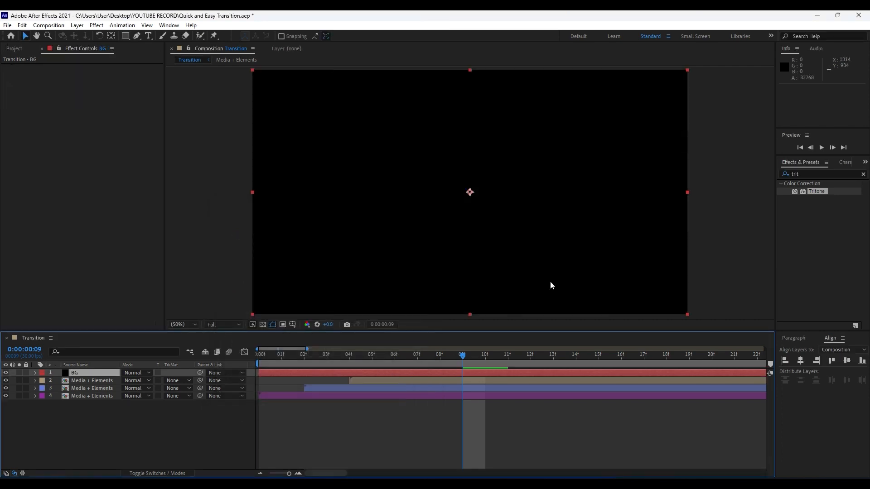
pyautogui.moveTo(91, 372); pyautogui.dragTo(88, 403)
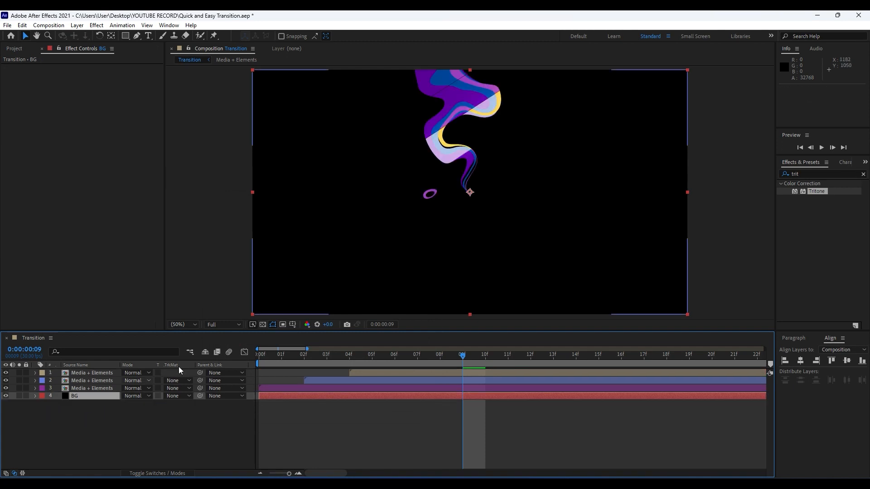
# Step: Find the 4-Color Gradient effect and apply it to the BG layer
pyautogui.click(805, 174)
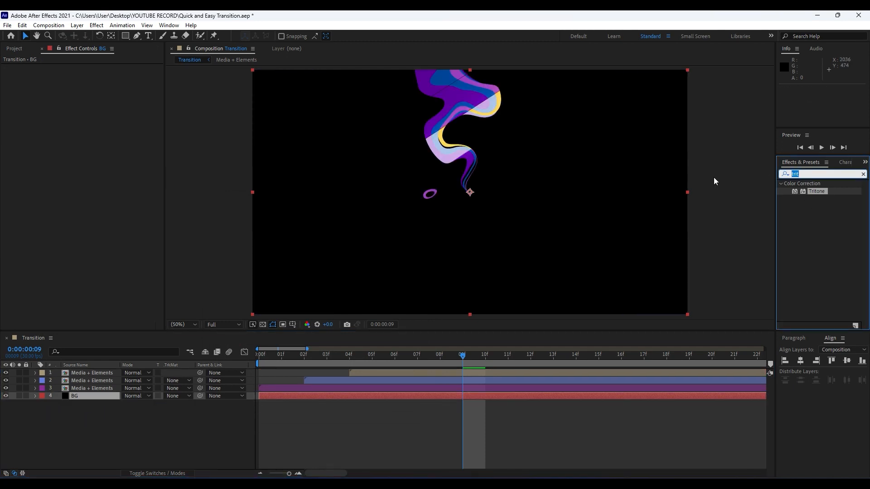
pyautogui.write('4-')
pyautogui.moveTo(828, 195); pyautogui.dragTo(111, 399)
# Step: Spread the four gradient points outside the frame, to about (-236, -516), (2192, -224), (280, 1580) and (2016, 2252)
pyautogui.press(',')
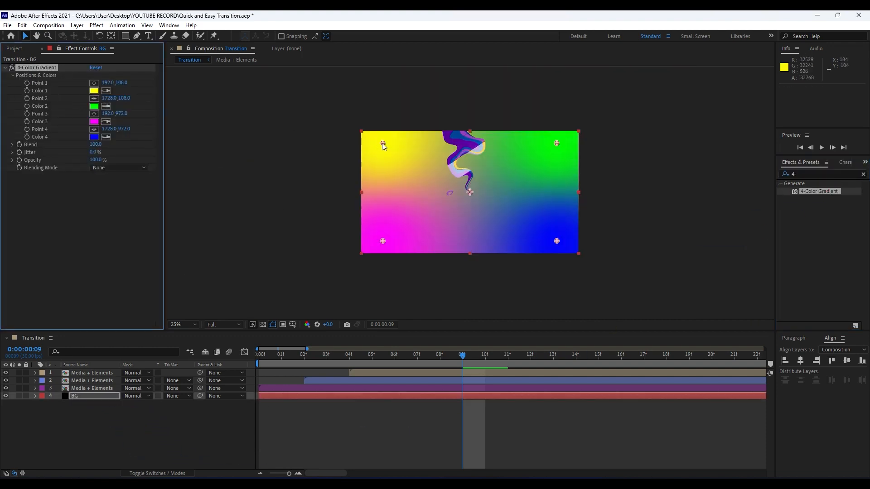
pyautogui.moveTo(382, 144); pyautogui.dragTo(357, 115)
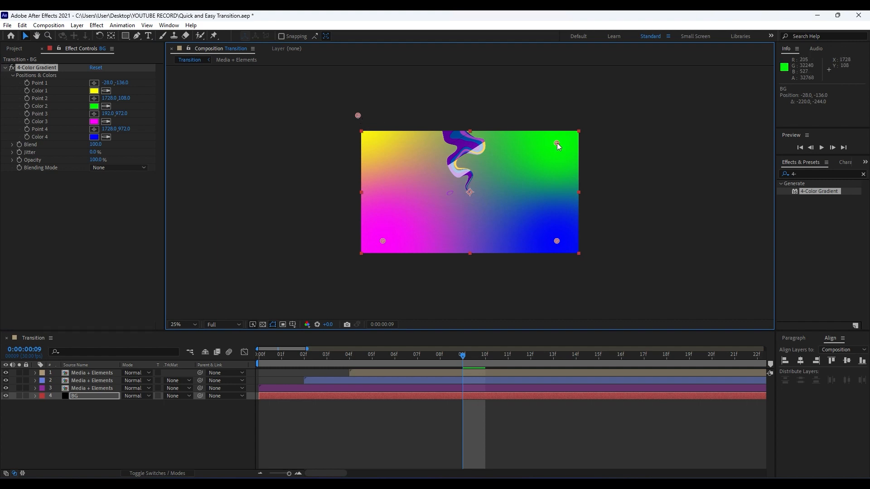
pyautogui.moveTo(557, 145); pyautogui.dragTo(556, 121)
pyautogui.moveTo(357, 115); pyautogui.dragTo(334, 72)
pyautogui.press(',')
pyautogui.moveTo(427, 217); pyautogui.dragTo(431, 250)
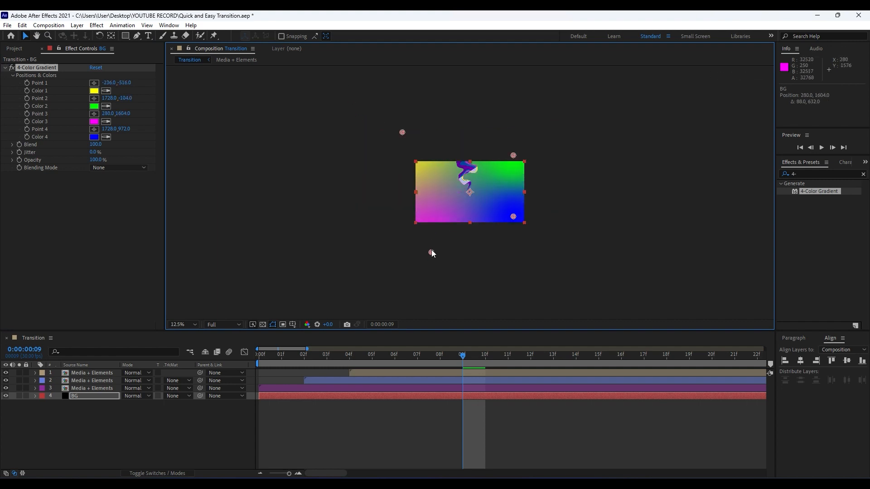
pyautogui.moveTo(513, 217); pyautogui.dragTo(526, 288)
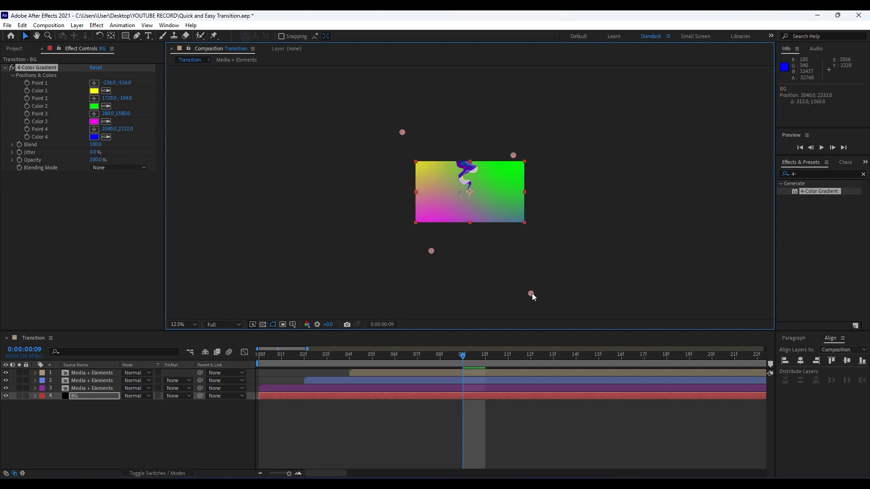
pyautogui.moveTo(513, 156); pyautogui.dragTo(540, 149)
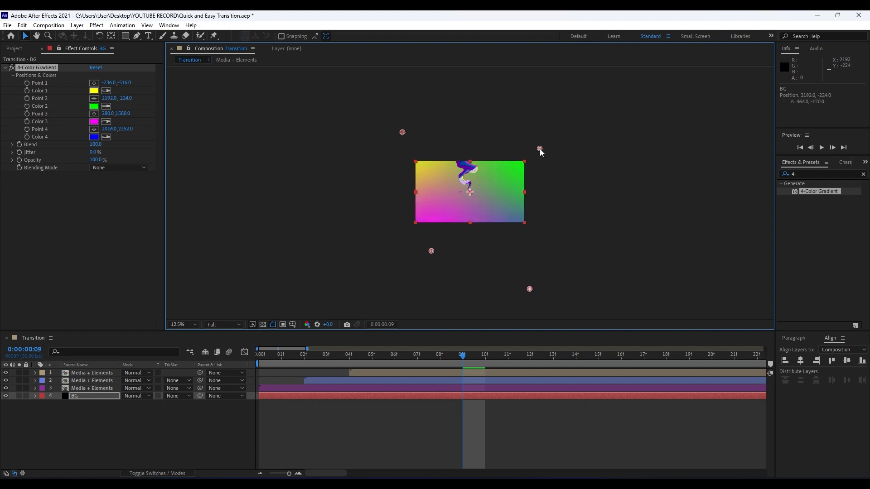
# Step: Set the BG gradient's Color 1 to very dark grey and Color 3 to black (000000)
pyautogui.press('.')
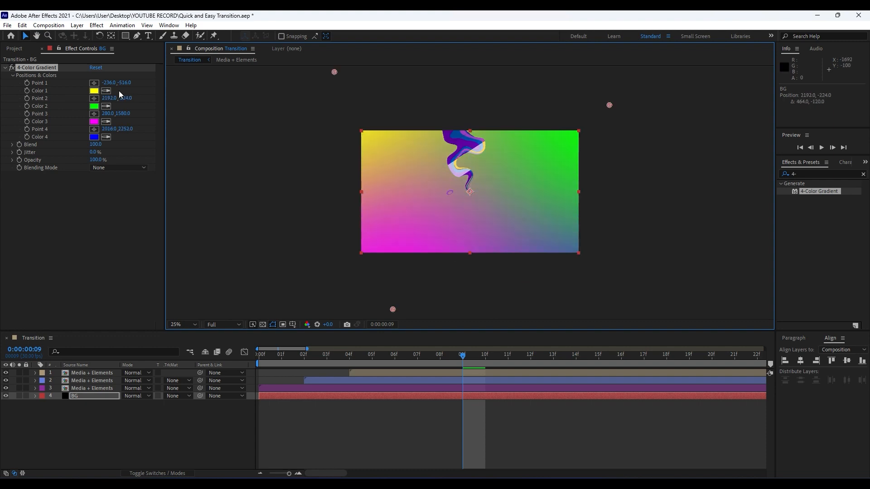
pyautogui.click(96, 92)
pyautogui.moveTo(353, 389); pyautogui.dragTo(330, 415)
pyautogui.click(544, 316)
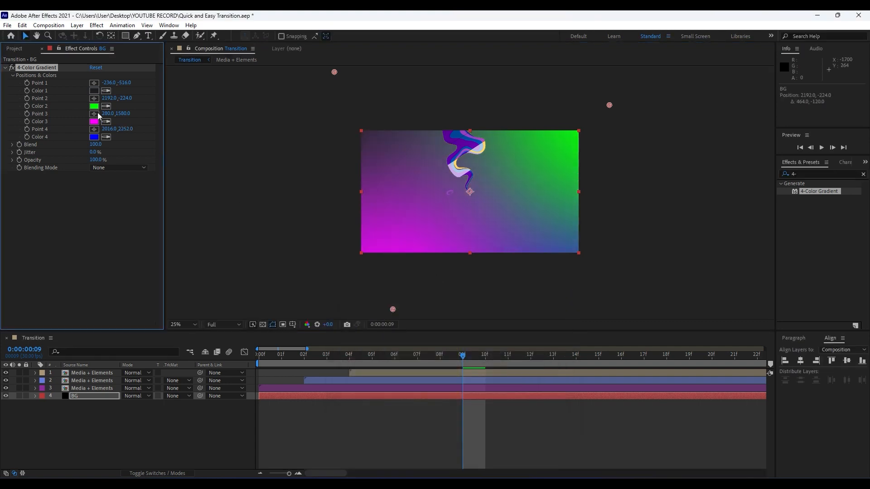
pyautogui.click(94, 121)
pyautogui.moveTo(350, 399); pyautogui.dragTo(321, 434)
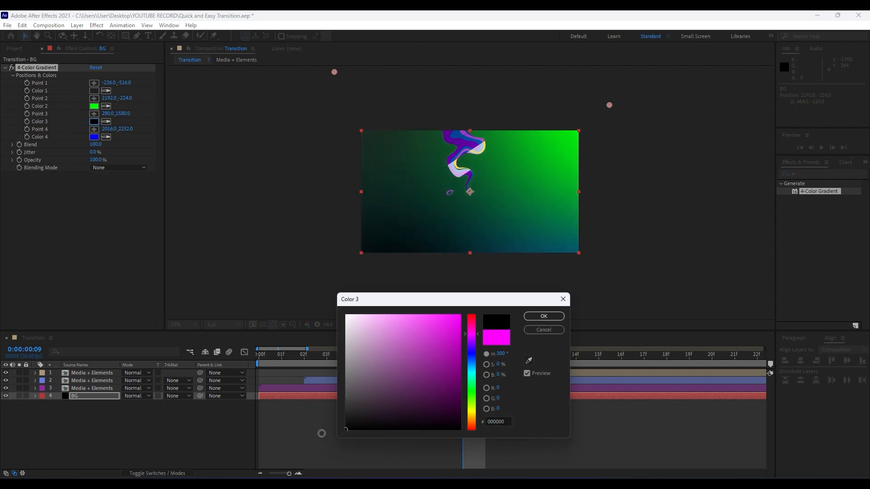
pyautogui.click(548, 316)
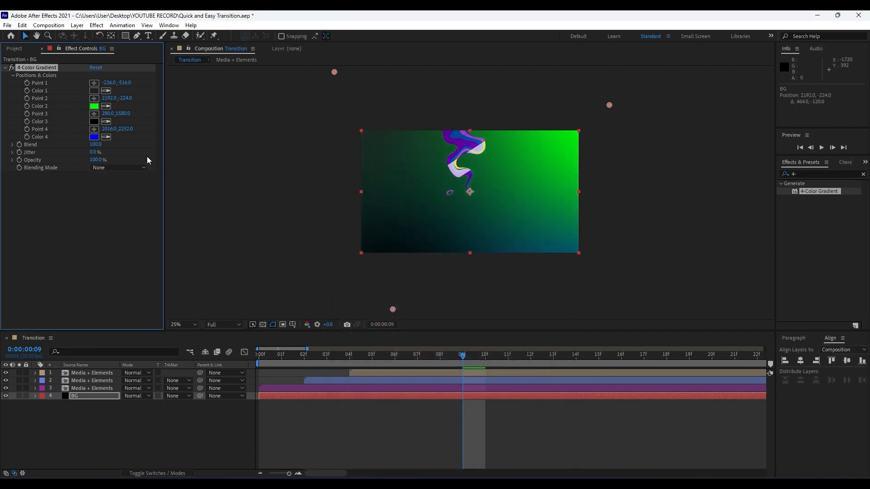
# Step: Set the BG gradient's Color 2 to bright blue
pyautogui.click(94, 107)
pyautogui.moveTo(475, 362); pyautogui.dragTo(475, 362)
pyautogui.click(544, 316)
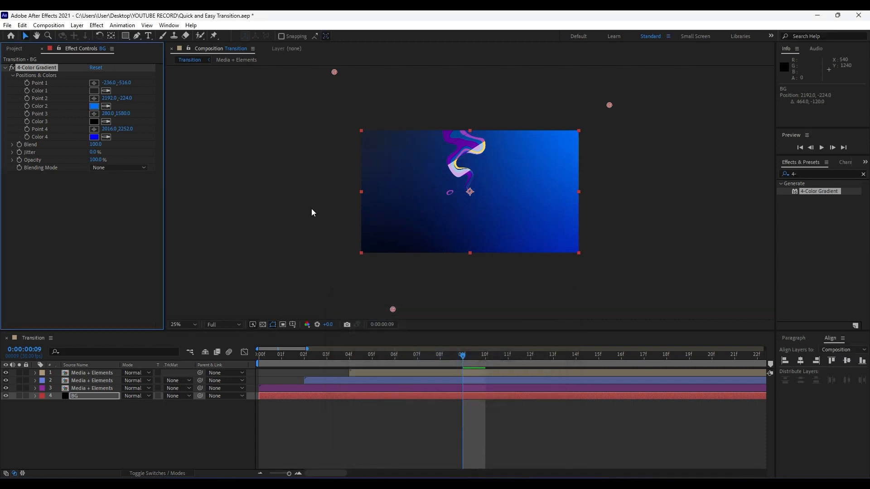
# Step: Set the BG gradient's Color 4 to magenta (FF00FC)
pyautogui.click(94, 137)
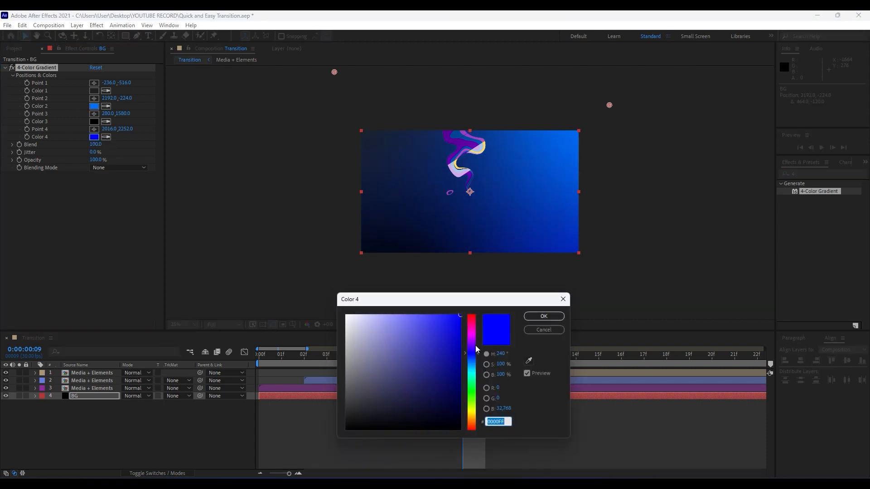
pyautogui.moveTo(476, 350); pyautogui.dragTo(474, 338)
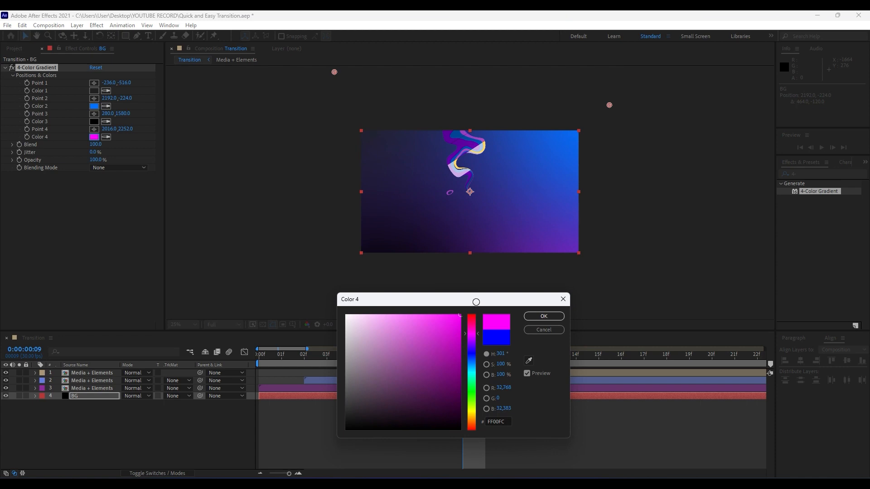
pyautogui.click(543, 316)
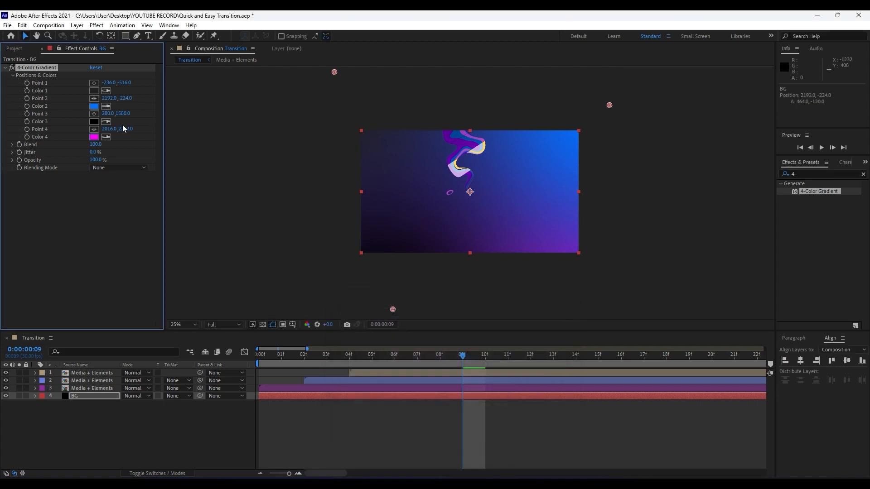
# Step: Change the BG gradient's Color 1 to a fully saturated violet-magenta (E400FF)
pyautogui.click(94, 91)
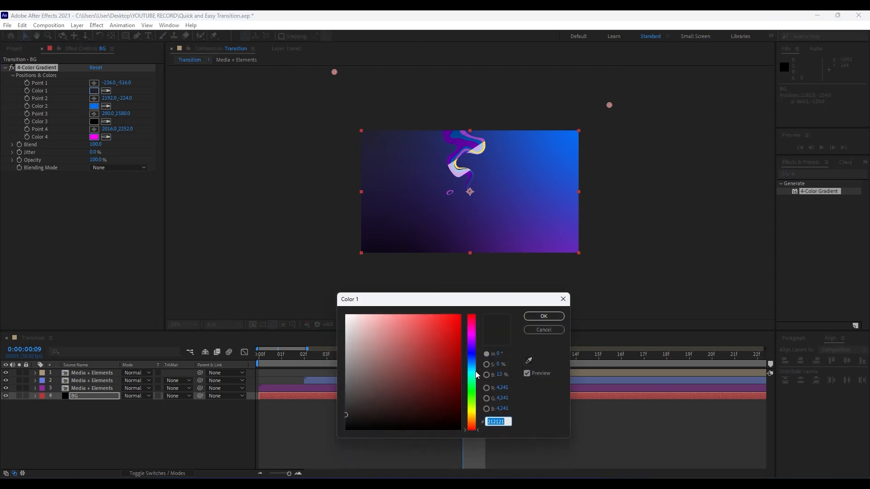
pyautogui.moveTo(476, 375); pyautogui.dragTo(472, 341)
pyautogui.click(460, 316)
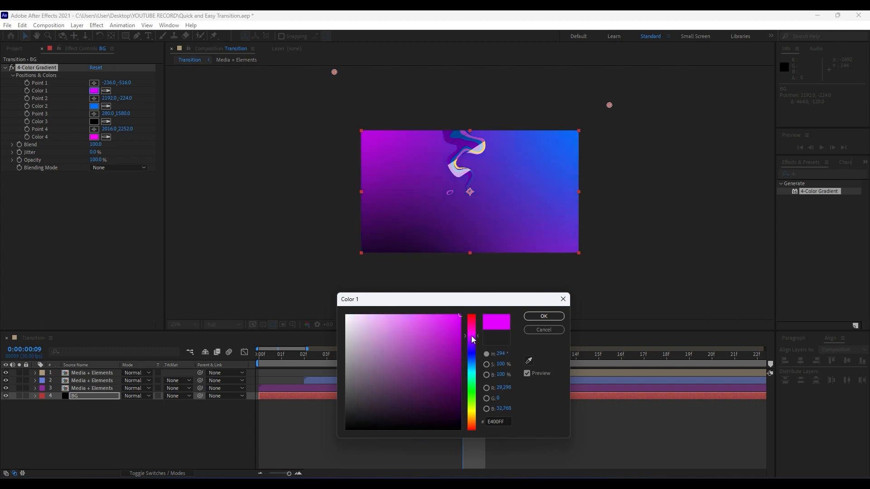
pyautogui.click(542, 317)
# Step: Play back the transition over the recoloured gradient and scrub through its opening frames up to frame 12
pyautogui.click(216, 440)
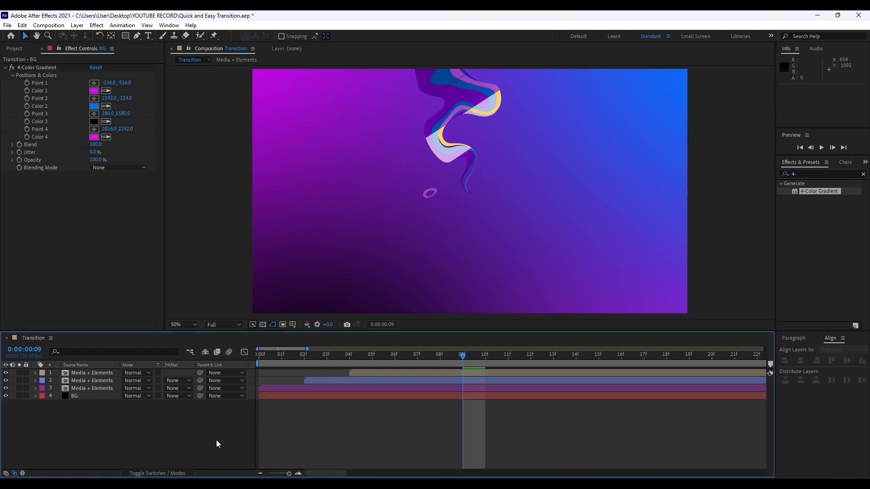
pyautogui.press('space')
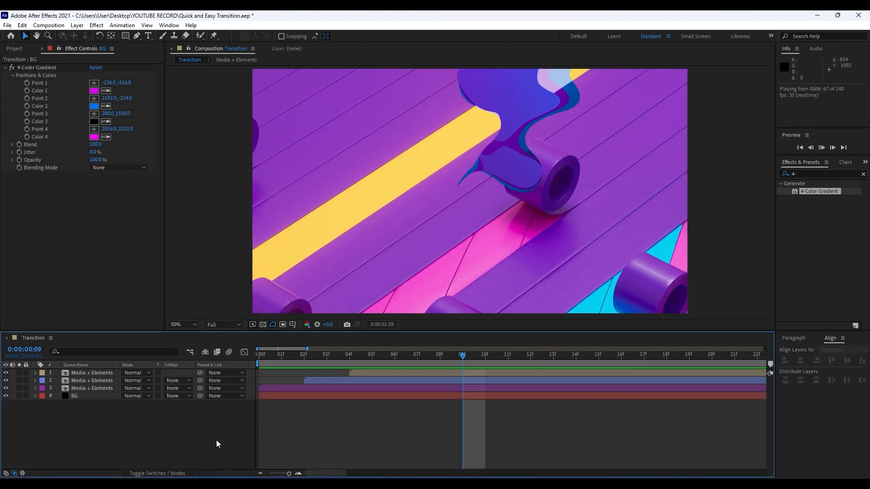
pyautogui.press('space')
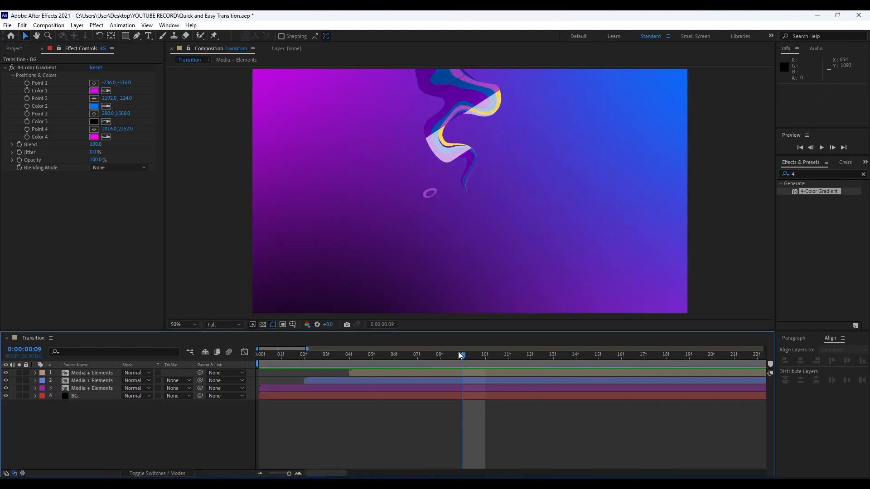
pyautogui.press('space')
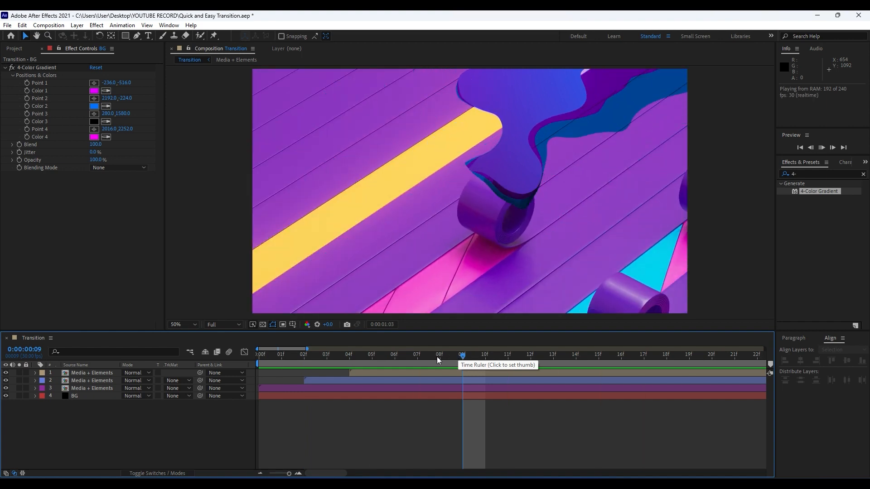
pyautogui.click(284, 355)
pyautogui.moveTo(285, 358); pyautogui.dragTo(485, 355)
pyautogui.click(530, 355)
# Step: Duplicate the BG layer and set the upper copy's blending mode to Screen after trying Overlay
pyautogui.click(86, 396)
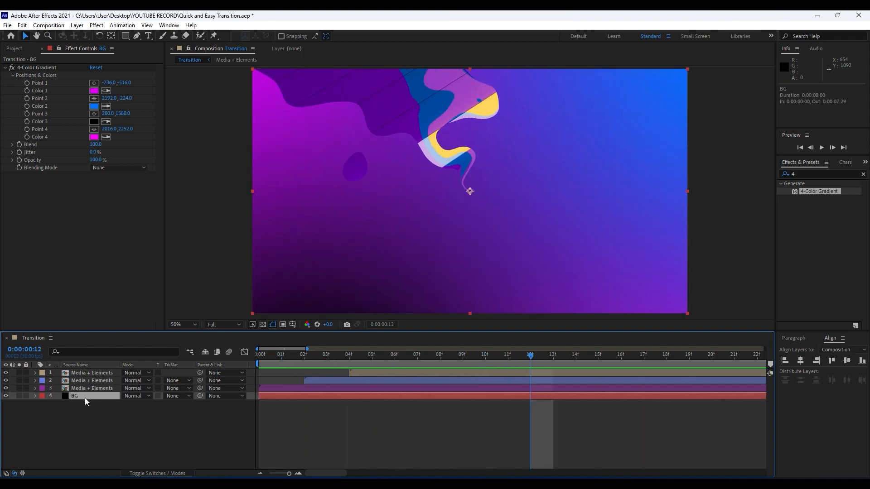
pyautogui.hotkey('ctrl', 'd')
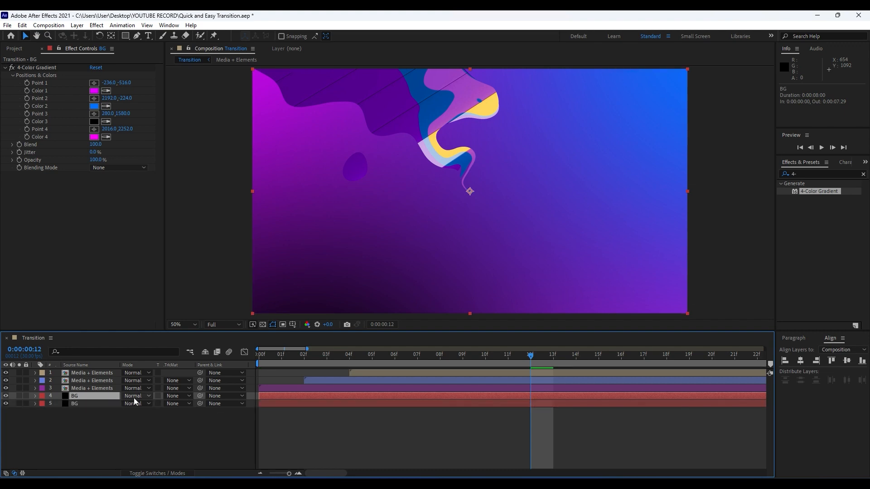
pyautogui.click(135, 396)
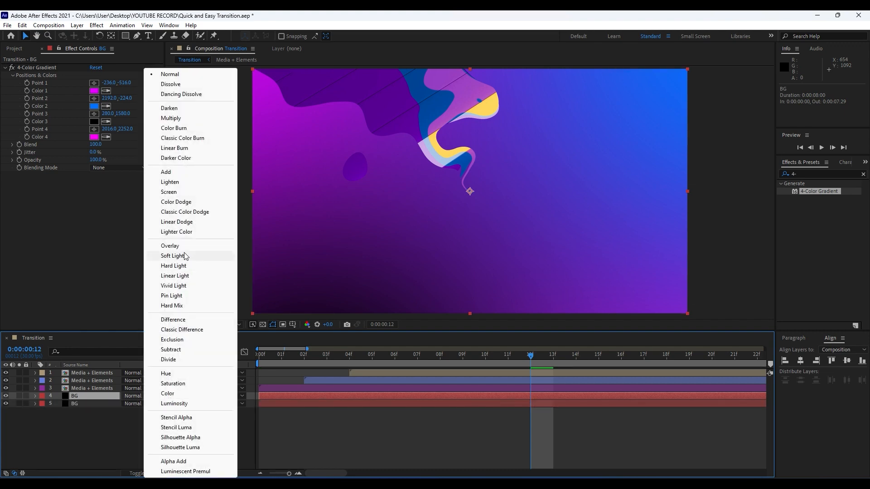
pyautogui.click(184, 247)
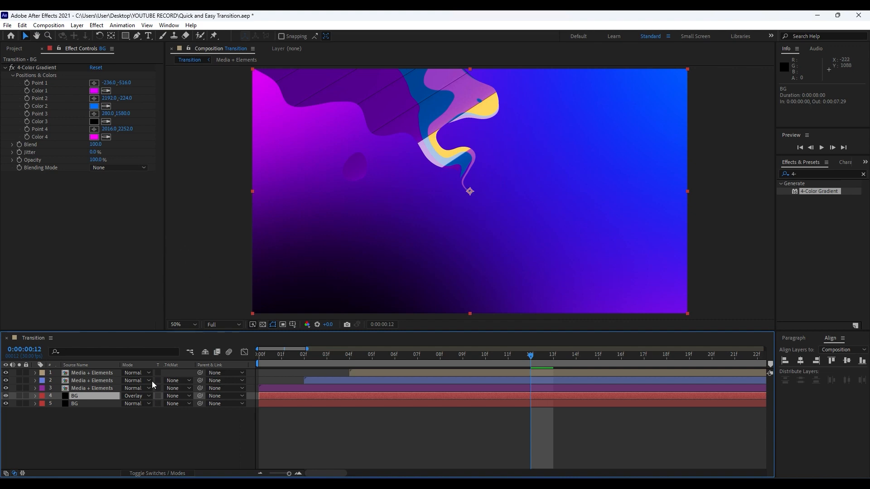
pyautogui.click(135, 396)
pyautogui.click(172, 192)
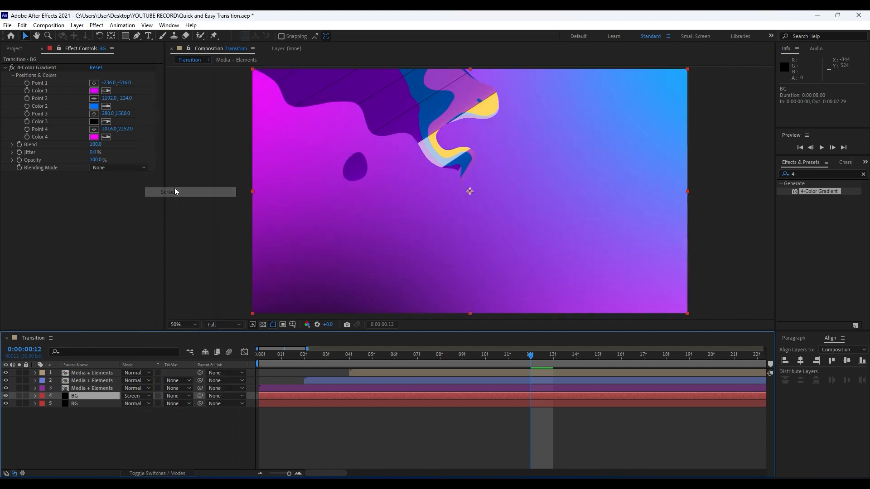
pyautogui.press(',')
pyautogui.press('.')
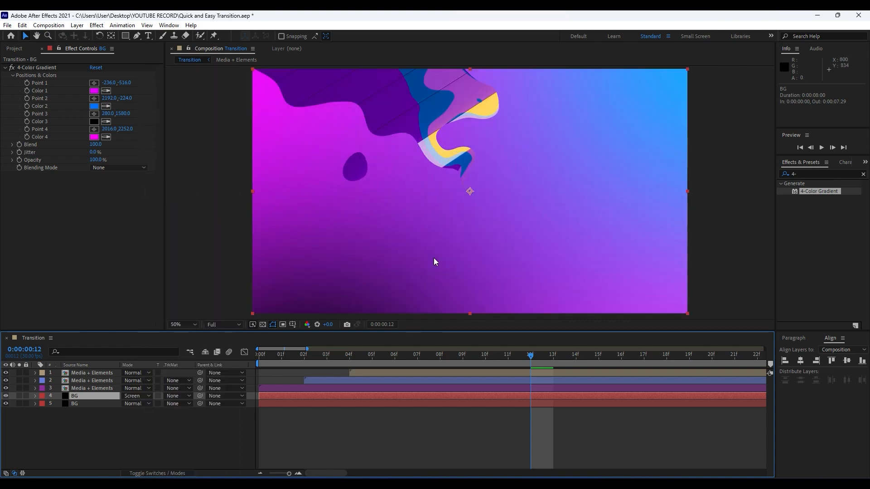
# Step: Play back the transition over the Screen-blended background and stop partway through the wipe, at frame 19
pyautogui.click(190, 436)
pyautogui.press('space')
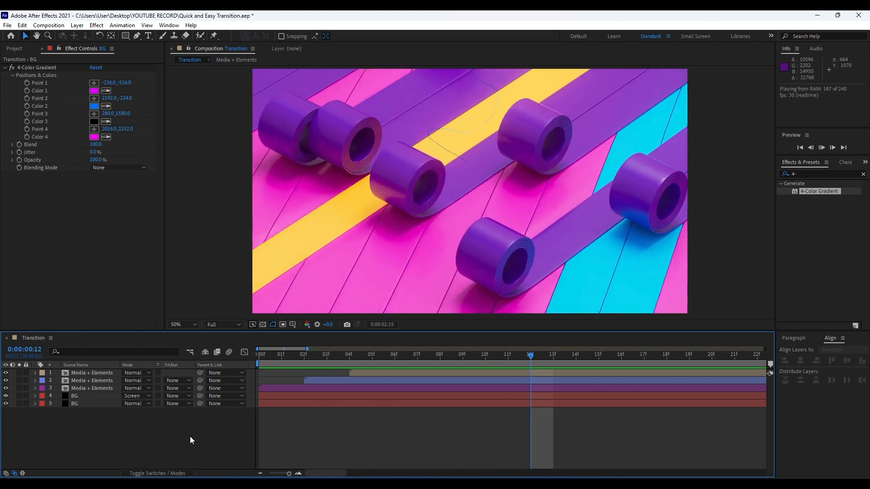
pyautogui.click(355, 356)
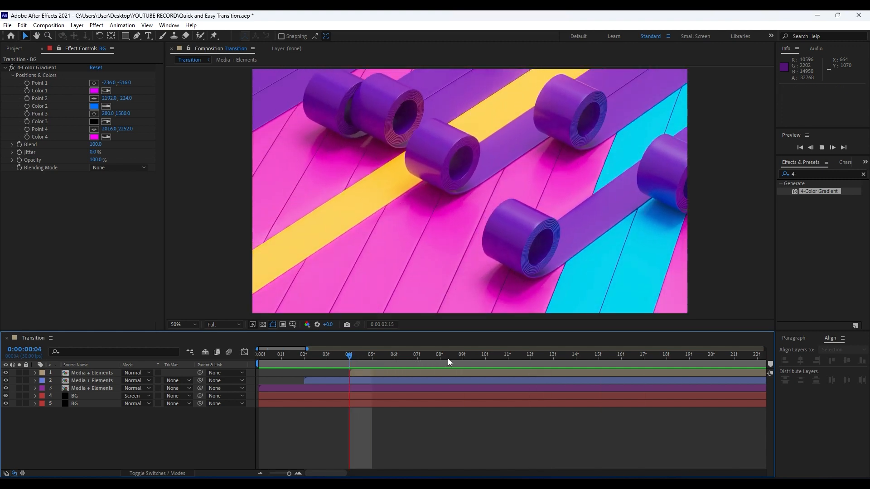
pyautogui.press('space')
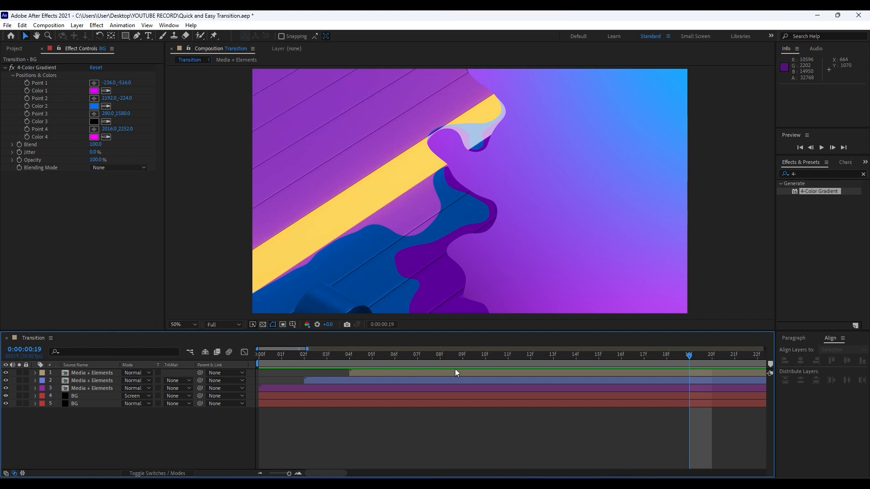